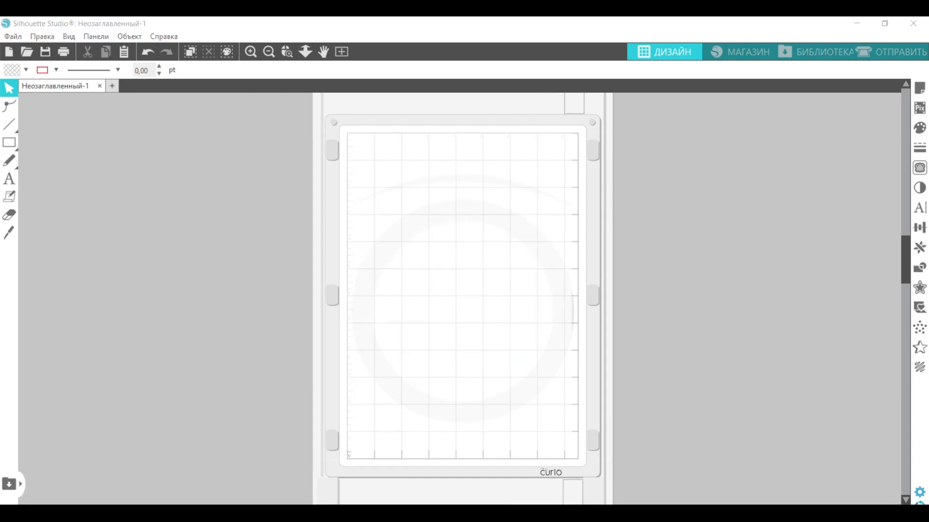
Open the Offset settings and draw a rectangle about 67 × 68 mm in the upper-left part of the mat.
{"action": "left_click", "coordinate": [919, 288]}
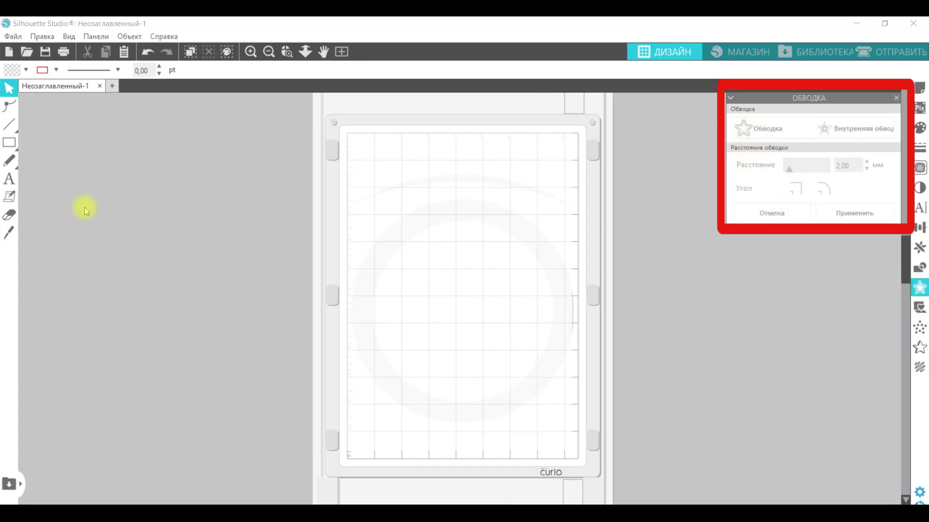
{"action": "left_click", "coordinate": [8, 142]}
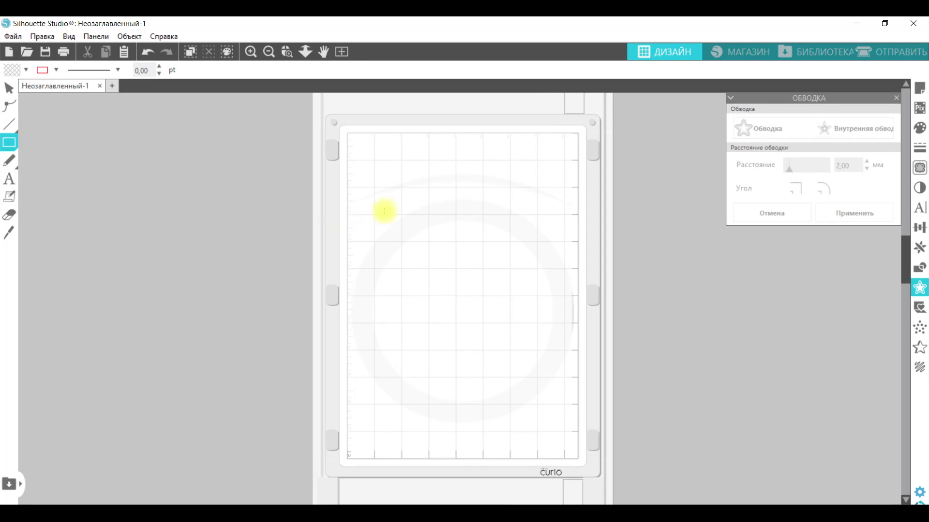
{"action": "left_click_drag", "start_coordinate": [375, 205], "coordinate": [445, 277]}
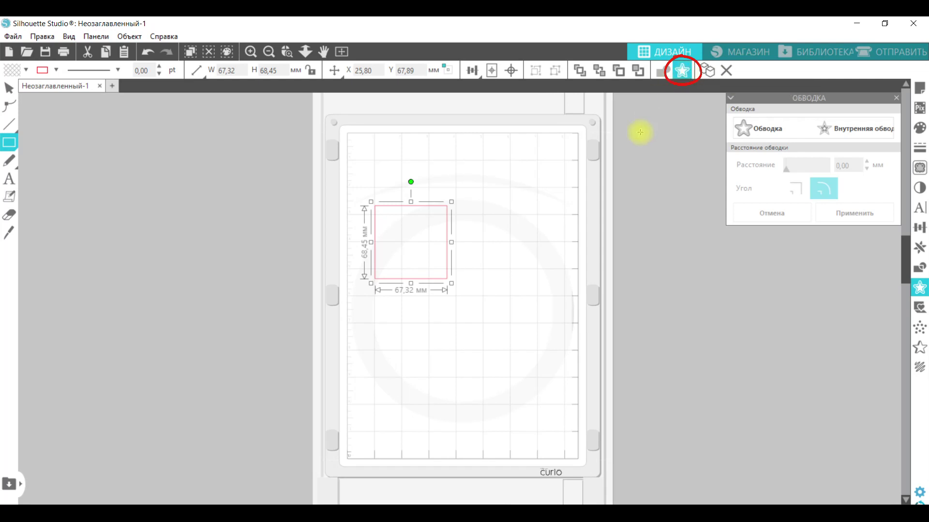
{"action": "right_click", "coordinate": [437, 263]}
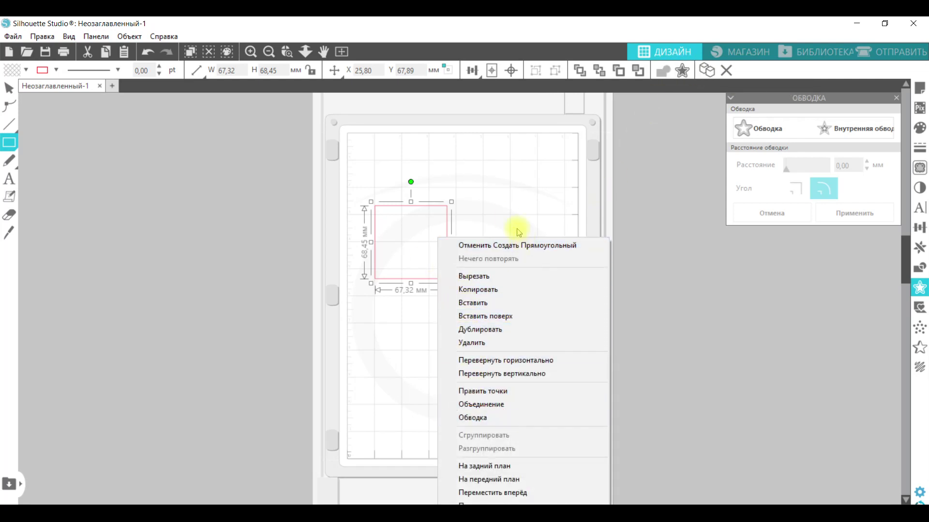
{"action": "left_click", "coordinate": [483, 207]}
Draw a second rectangle about 78 × 83 mm below the first and set both outlines to 3 pt thickness.
{"action": "left_click_drag", "start_coordinate": [375, 333], "coordinate": [458, 424]}
{"action": "left_click", "coordinate": [9, 88]}
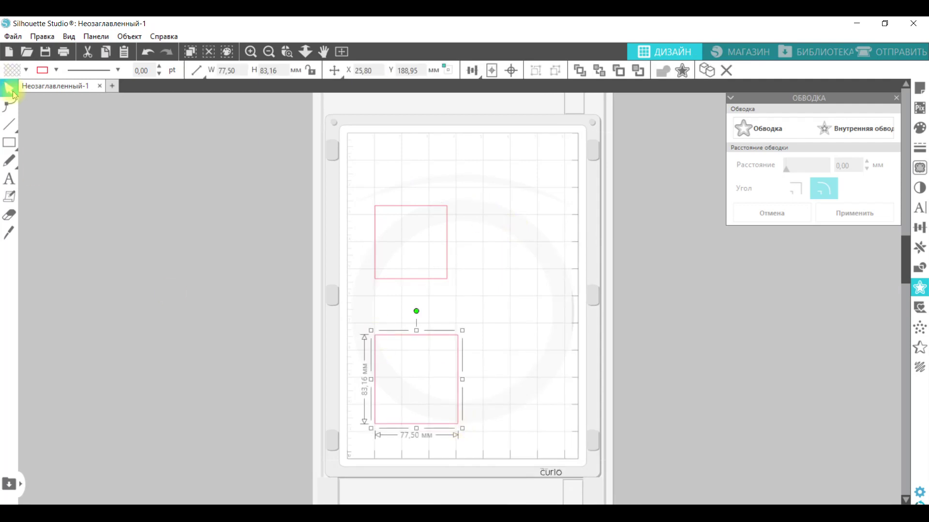
{"action": "key", "text": "ctrl+a"}
{"action": "left_click", "coordinate": [190, 124]}
{"action": "left_click", "coordinate": [251, 51]}
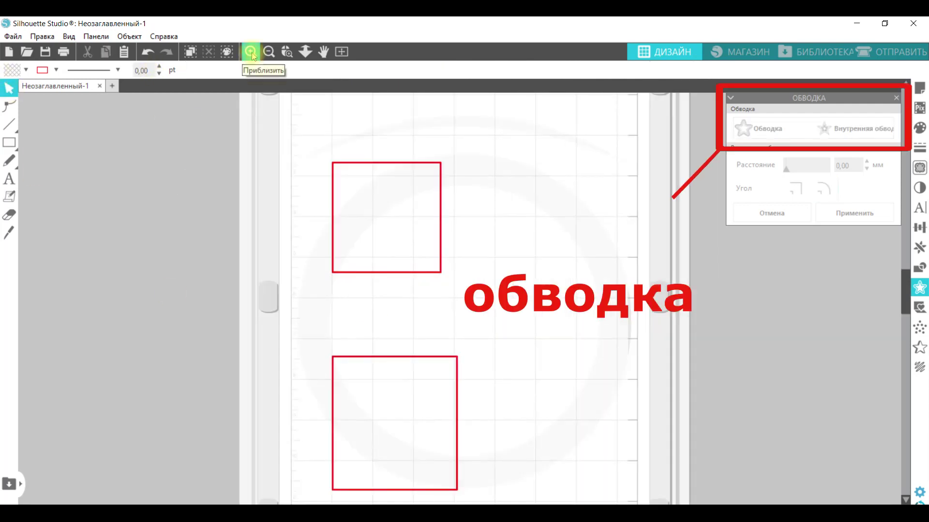
Add a 2 mm outer offset to the upper rectangle and a 2 mm internal offset to the lower one.
{"action": "left_click", "coordinate": [333, 237]}
{"action": "left_click", "coordinate": [737, 130]}
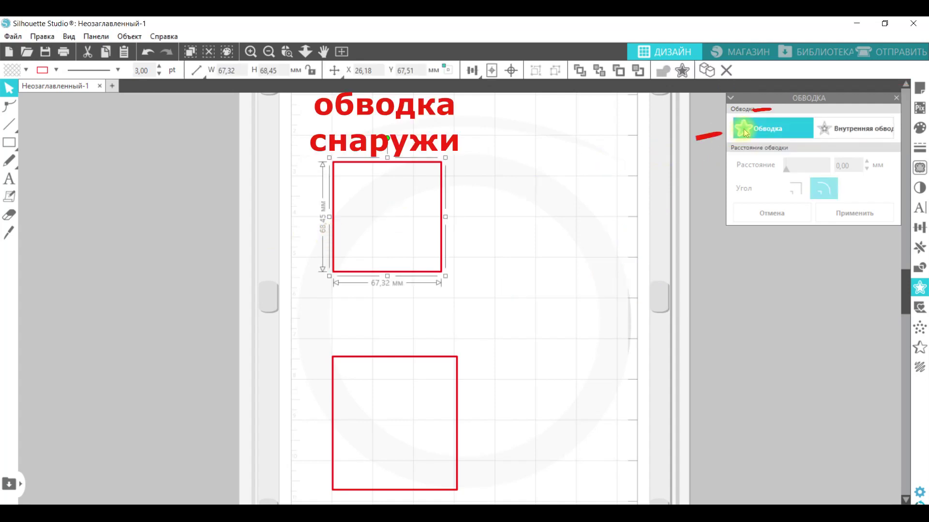
{"action": "left_click", "coordinate": [441, 356]}
{"action": "left_click", "coordinate": [846, 129]}
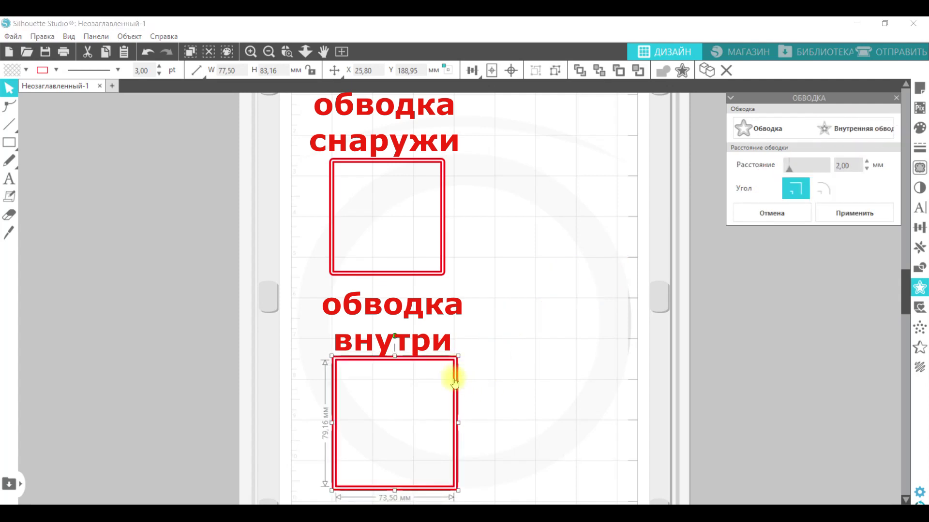
Paste the yellow butterfly image beside the rectangles and trace its outer edge.
{"action": "key", "text": "ctrl+v"}
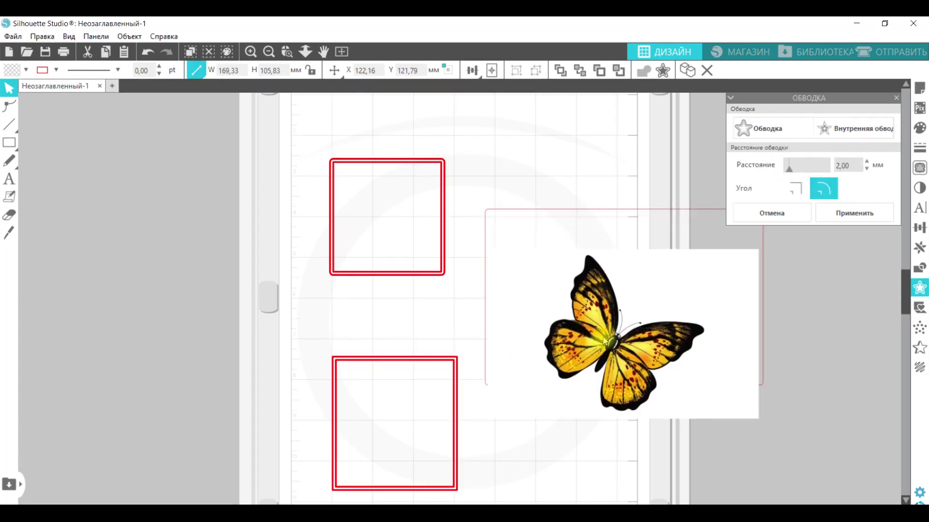
{"action": "left_click", "coordinate": [919, 168]}
{"action": "left_click", "coordinate": [803, 148]}
{"action": "left_click_drag", "start_coordinate": [521, 222], "coordinate": [714, 430]}
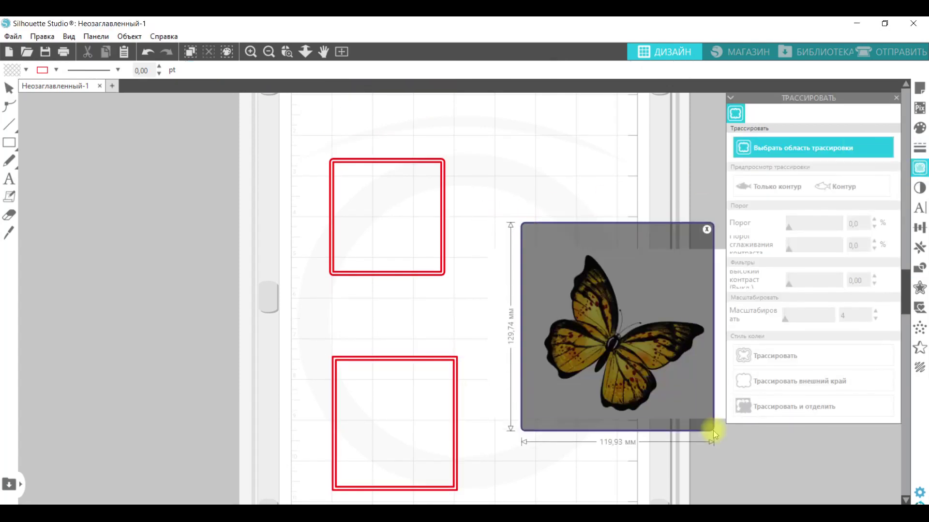
{"action": "left_click", "coordinate": [769, 381]}
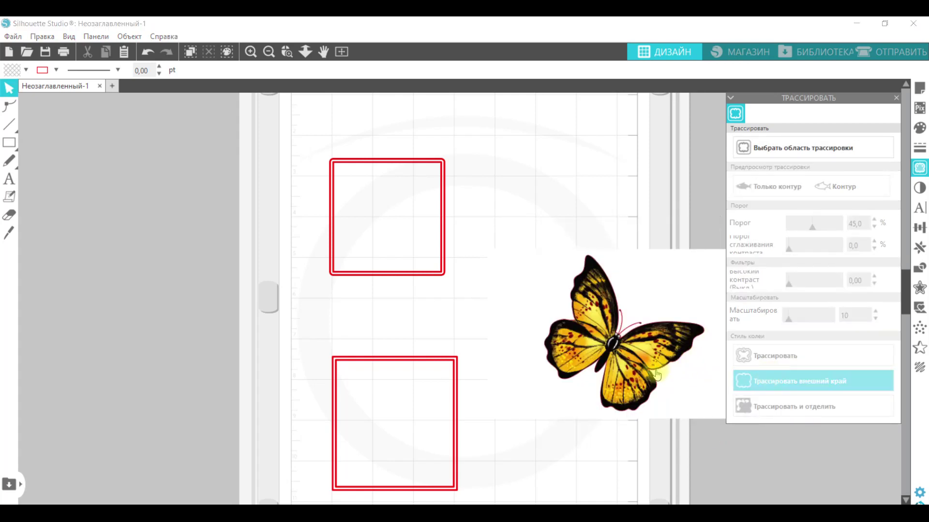
Offset the traced butterfly outline outward by 2 mm and delete the butterfly image with its outlines.
{"action": "left_click", "coordinate": [920, 288]}
{"action": "left_click", "coordinate": [677, 321]}
{"action": "left_click", "coordinate": [770, 127]}
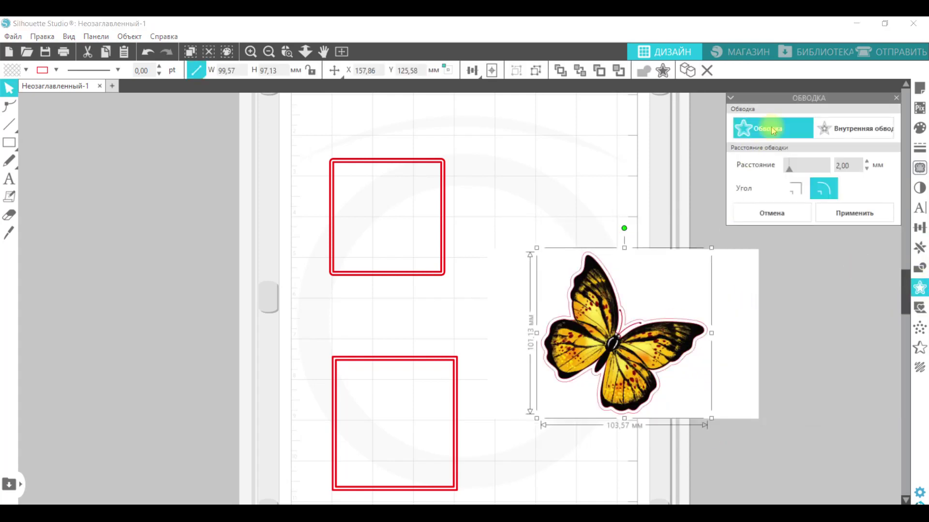
{"action": "left_click_drag", "start_coordinate": [498, 205], "coordinate": [716, 353]}
{"action": "key", "text": "Delete"}
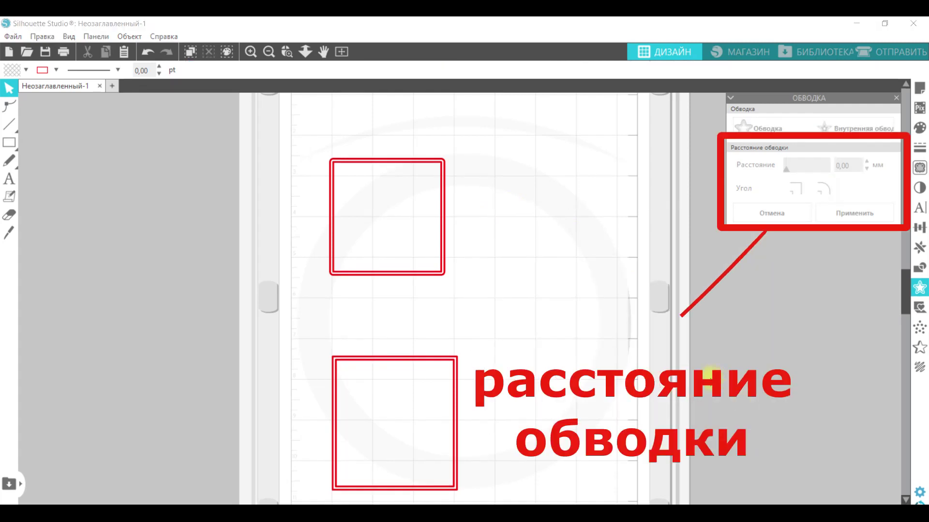
Create an outer offset with rounded corners around the upper rectangle's outer outline and set its distance to 10 mm.
{"action": "left_click", "coordinate": [442, 267]}
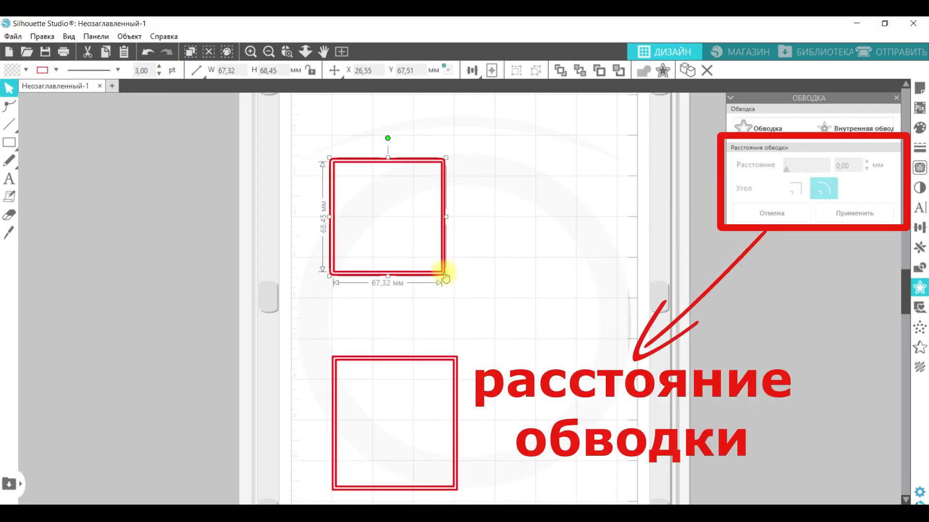
{"action": "left_click", "coordinate": [446, 276]}
{"action": "left_click", "coordinate": [758, 128]}
{"action": "left_click_drag", "start_coordinate": [786, 169], "coordinate": [828, 172]}
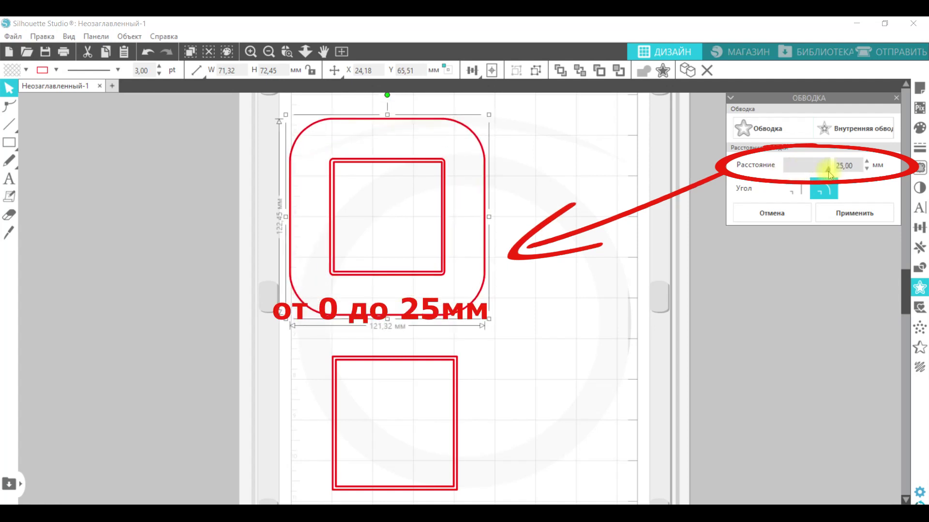
{"action": "left_click", "coordinate": [866, 168]}
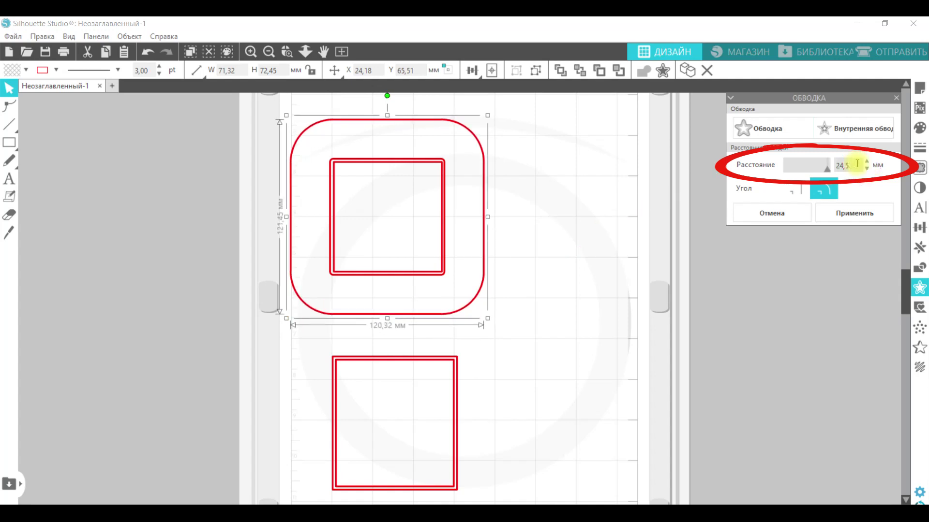
{"action": "type", "text": "10"}
{"action": "key", "text": "Return"}
{"action": "key", "text": "Return"}
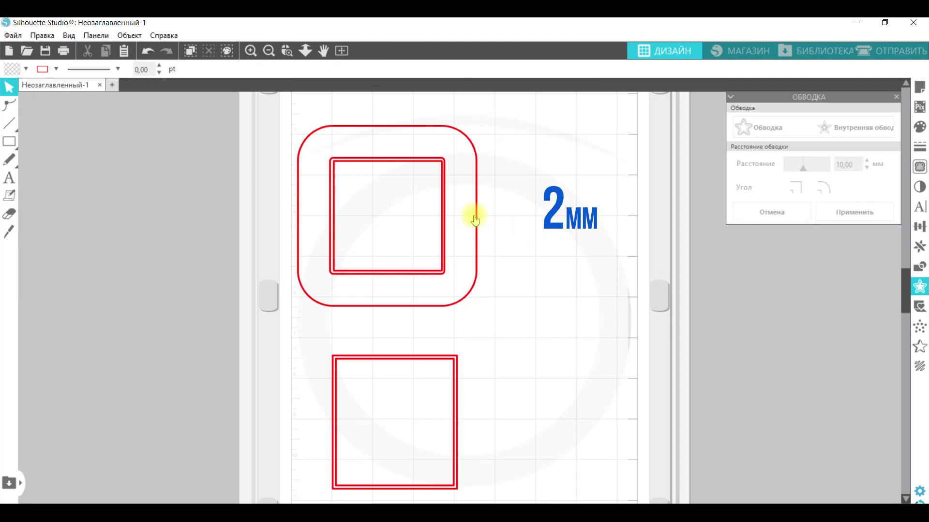
Add a 2 mm outer offset to the large rounded outline and a 2 mm internal offset to the lower inner rectangle.
{"action": "left_click", "coordinate": [476, 219]}
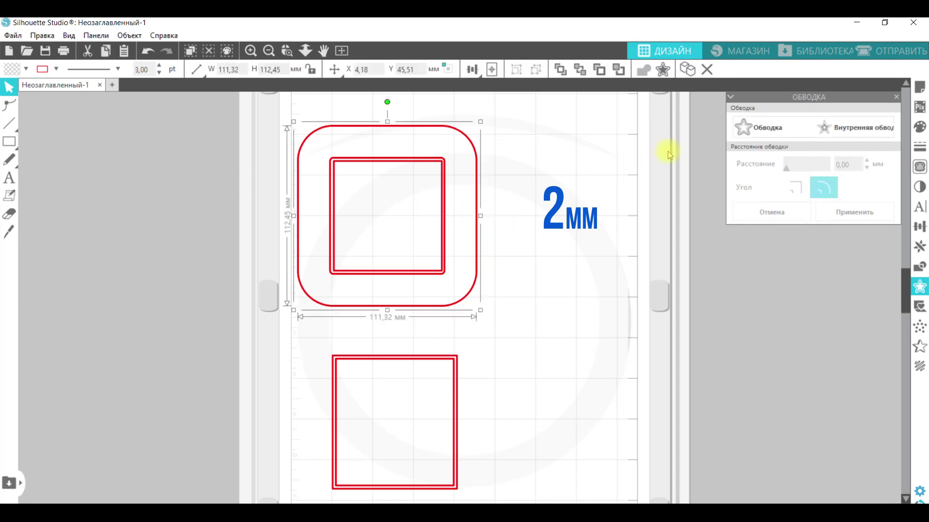
{"action": "left_click", "coordinate": [757, 131]}
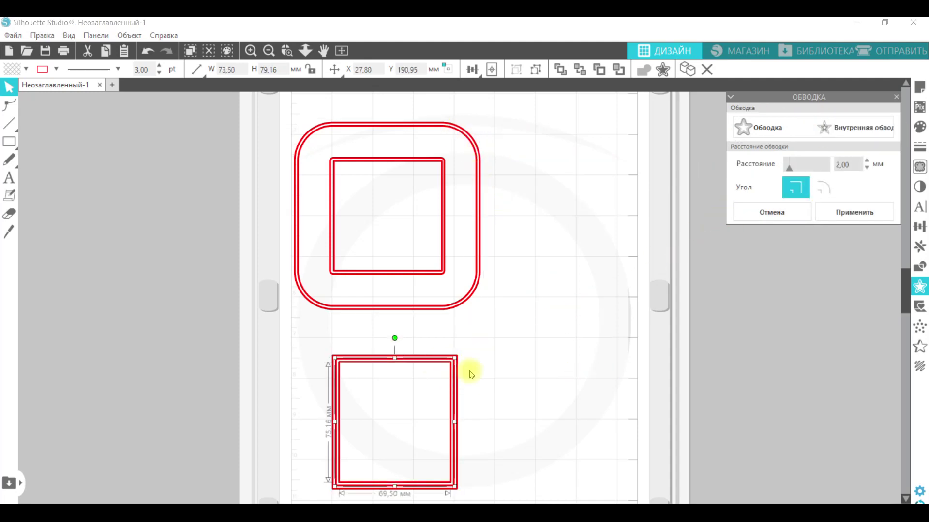
Add a 2 mm outer offset with rounded corners around the lower rectangles and a 2 mm internal offset inside the innermost one.
{"action": "left_click", "coordinate": [463, 412]}
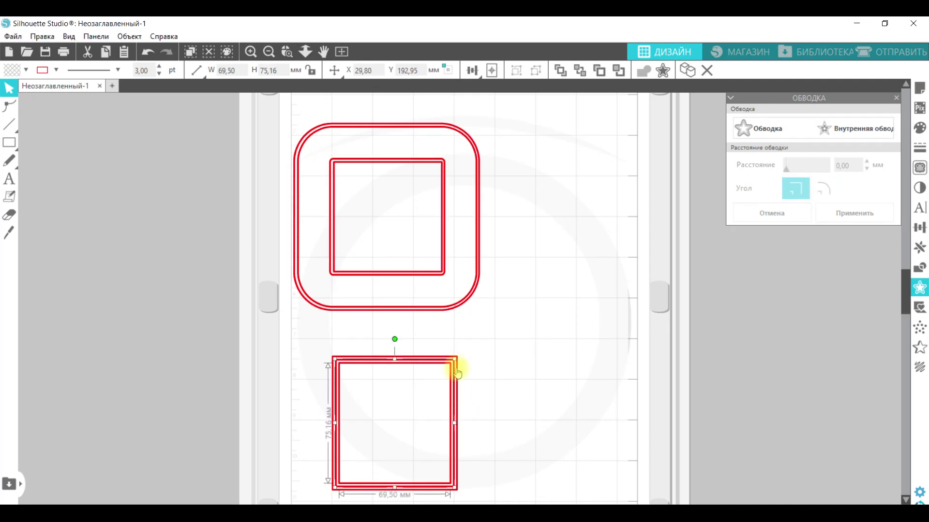
{"action": "left_click", "coordinate": [769, 128]}
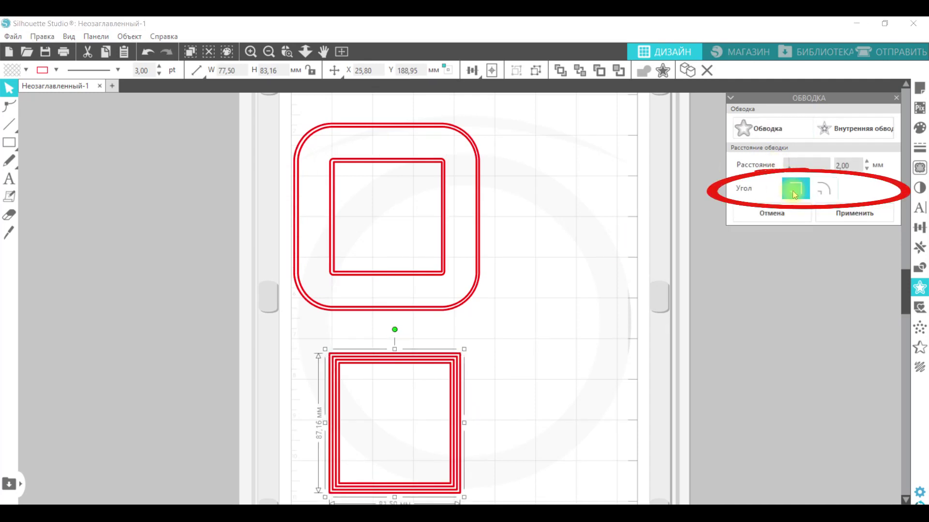
{"action": "left_click", "coordinate": [823, 189]}
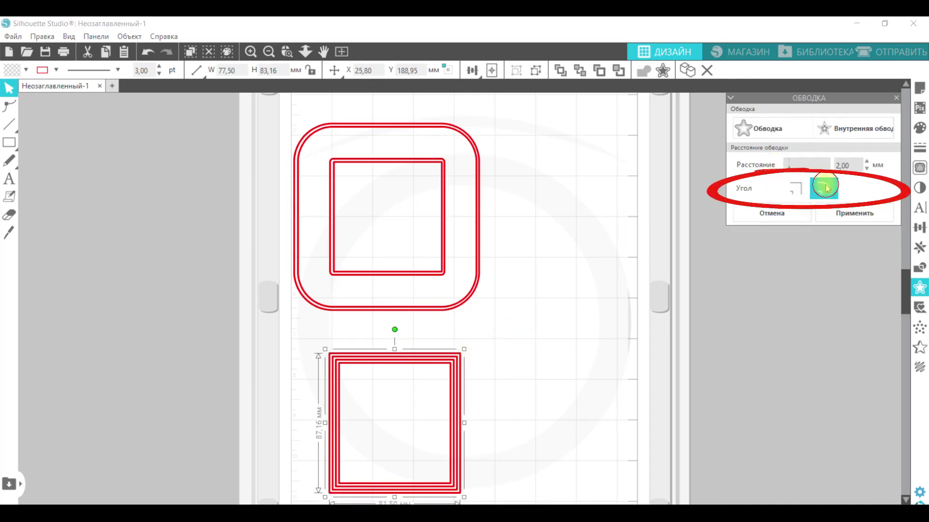
{"action": "left_click", "coordinate": [451, 370]}
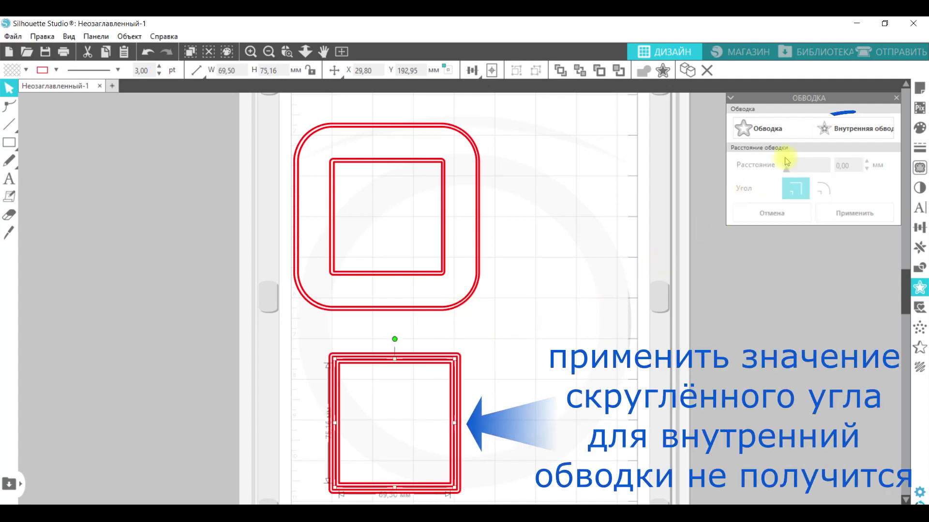
{"action": "left_click", "coordinate": [855, 129]}
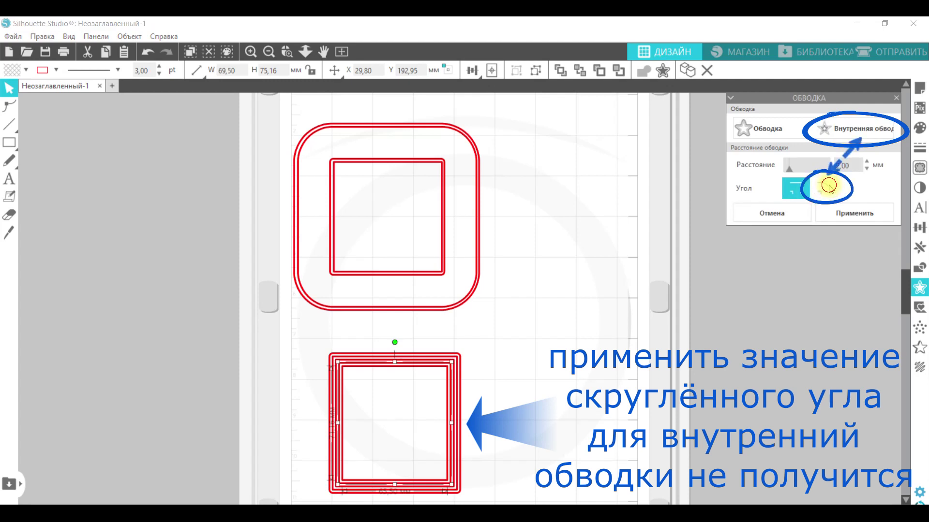
Move the inner large rounded outline to the lower-right part of the mat and try a 15 mm internal offset on it.
{"action": "left_click_drag", "start_coordinate": [460, 309], "coordinate": [655, 473]}
{"action": "left_click", "coordinate": [853, 128]}
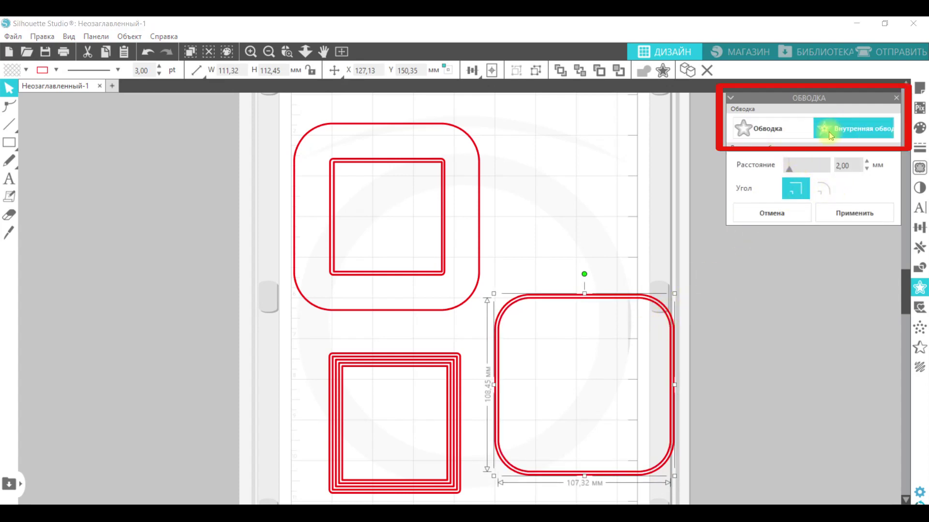
{"action": "left_click_drag", "start_coordinate": [790, 169], "coordinate": [812, 169]}
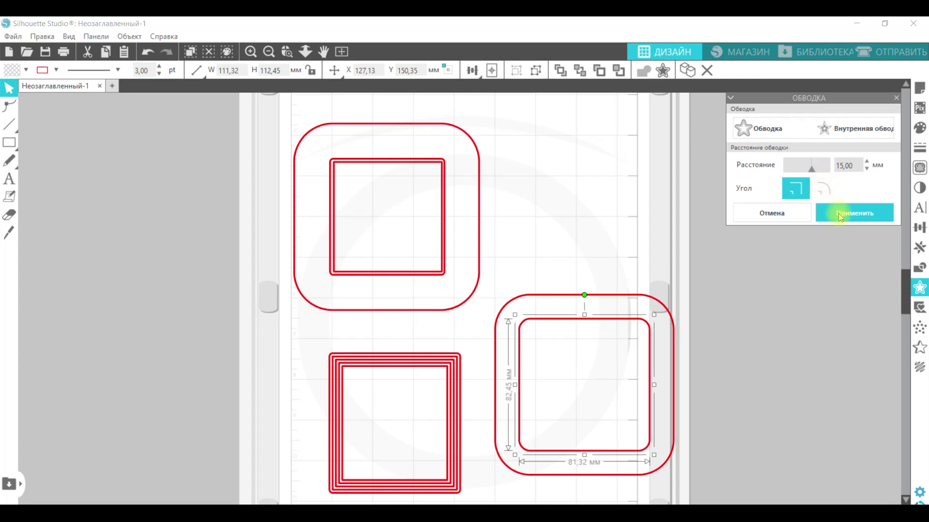
{"action": "left_click", "coordinate": [774, 214]}
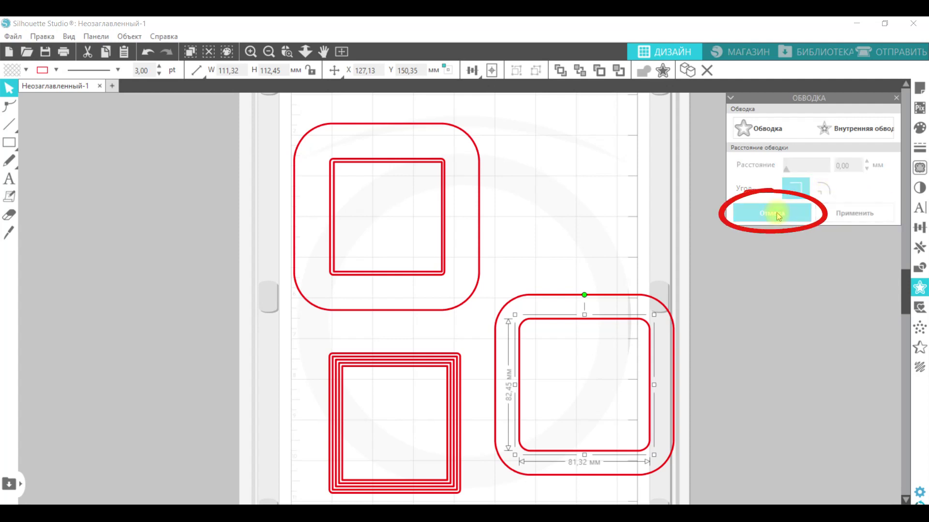
Add successive 2 mm outer offsets around the moved rounded outline and try an internal offset.
{"action": "left_click", "coordinate": [667, 310]}
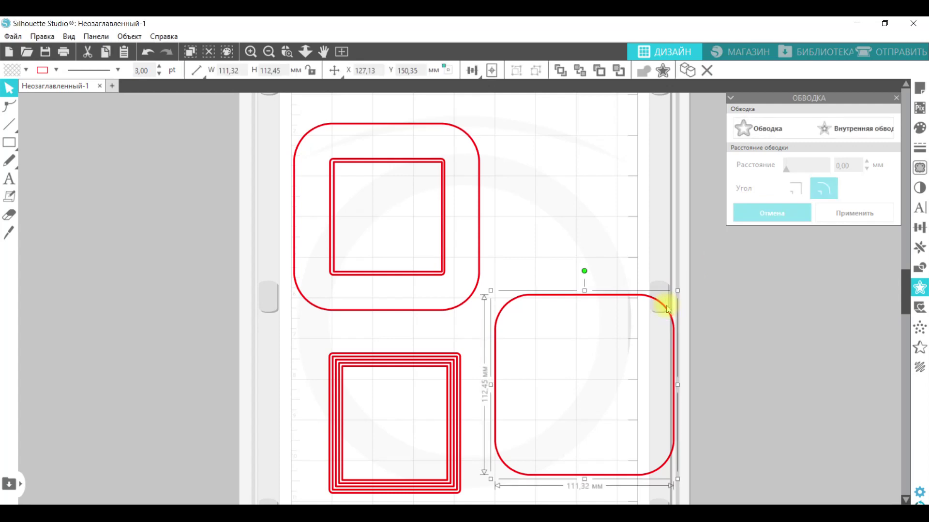
{"action": "left_click", "coordinate": [761, 132]}
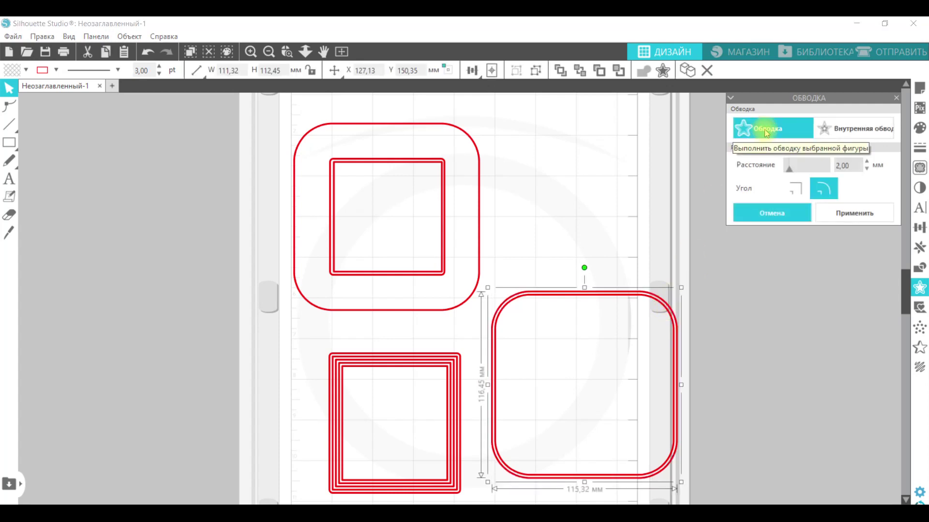
{"action": "left_click", "coordinate": [649, 198]}
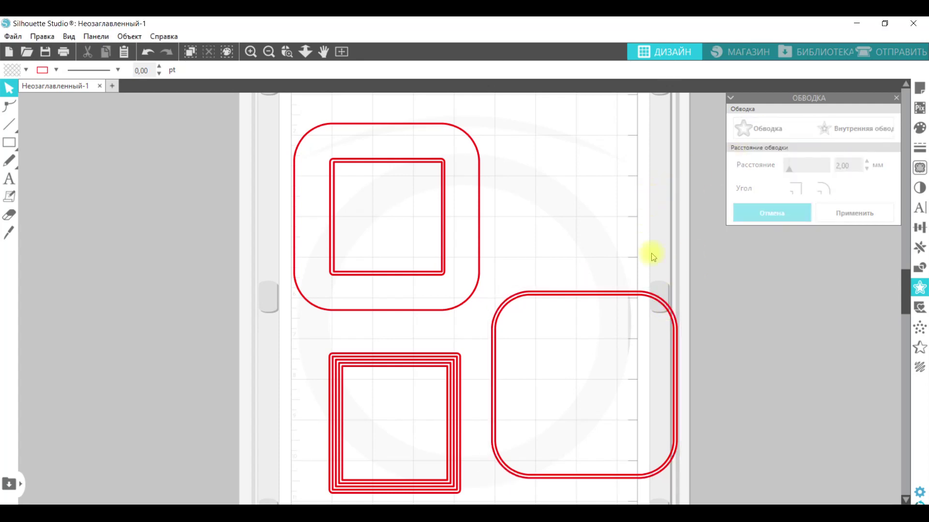
{"action": "left_click", "coordinate": [661, 303]}
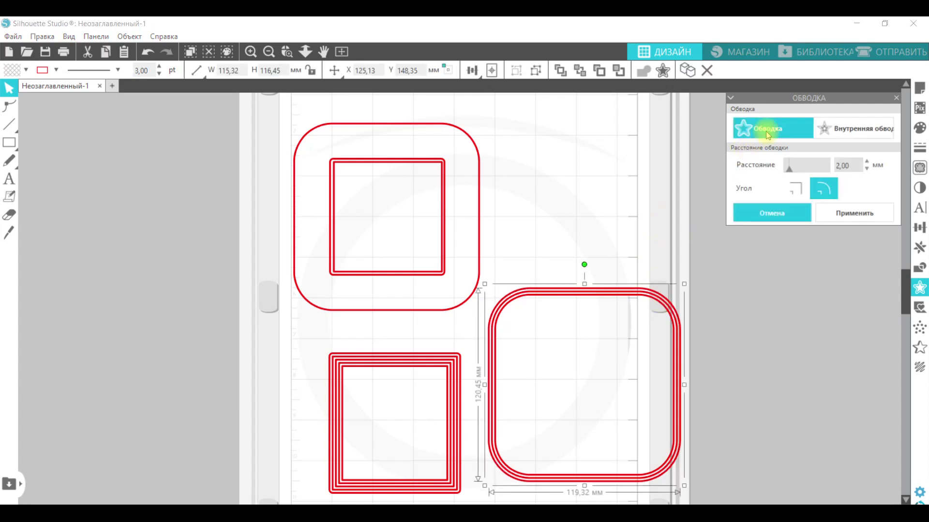
{"action": "left_click", "coordinate": [850, 131]}
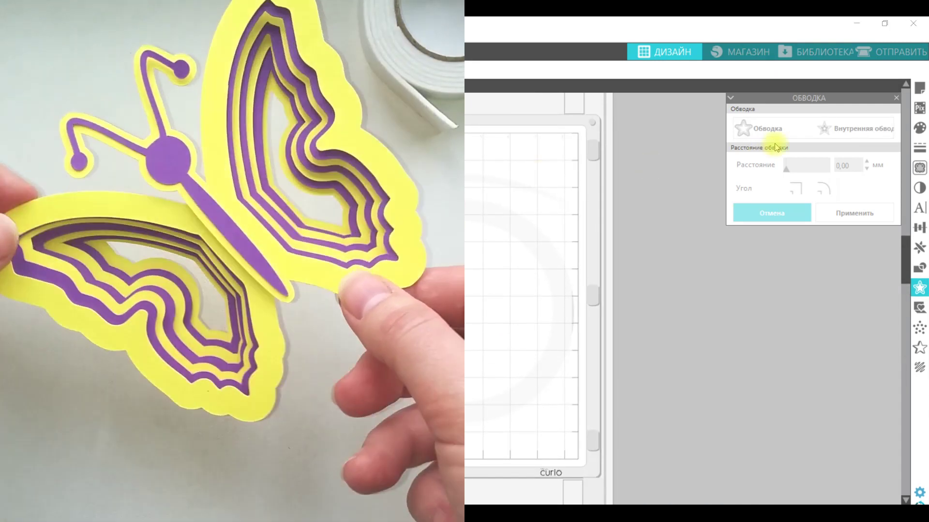
Close the Offset settings and trace the outer edge of the black butterfly line drawing.
{"action": "left_click", "coordinate": [897, 98]}
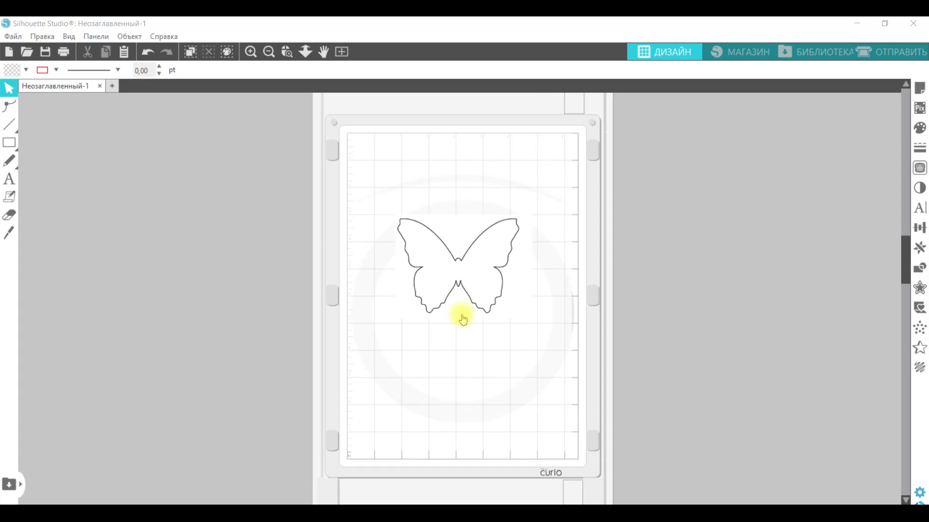
{"action": "left_click", "coordinate": [920, 169]}
{"action": "left_click_drag", "start_coordinate": [381, 201], "coordinate": [542, 351]}
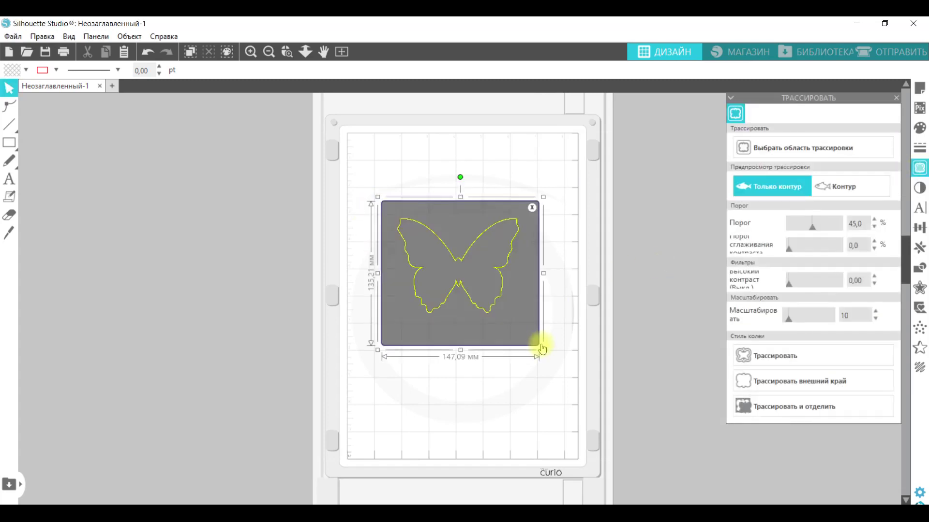
{"action": "left_click", "coordinate": [768, 380]}
Separate the original butterfly drawing from the traced outline and delete the original.
{"action": "left_click_drag", "start_coordinate": [515, 282], "coordinate": [355, 272]}
{"action": "key", "text": "Delete"}
{"action": "scroll", "coordinate": [434, 316], "scroll_direction": "up", "scroll_amount": 2}
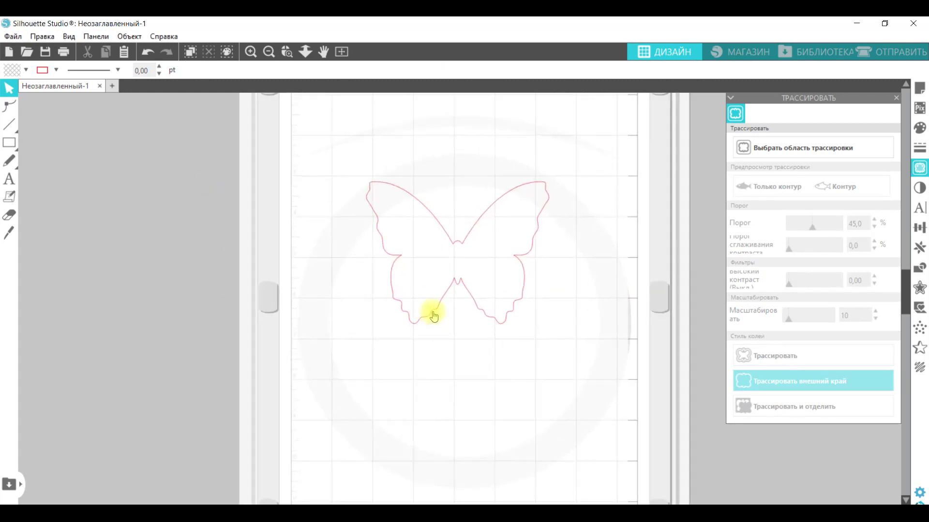
Draw a narrow vertical ellipse about 5.7 mm wide and 53 mm high between the butterfly's wings as the body.
{"action": "left_click", "coordinate": [16, 148]}
{"action": "left_click", "coordinate": [62, 141]}
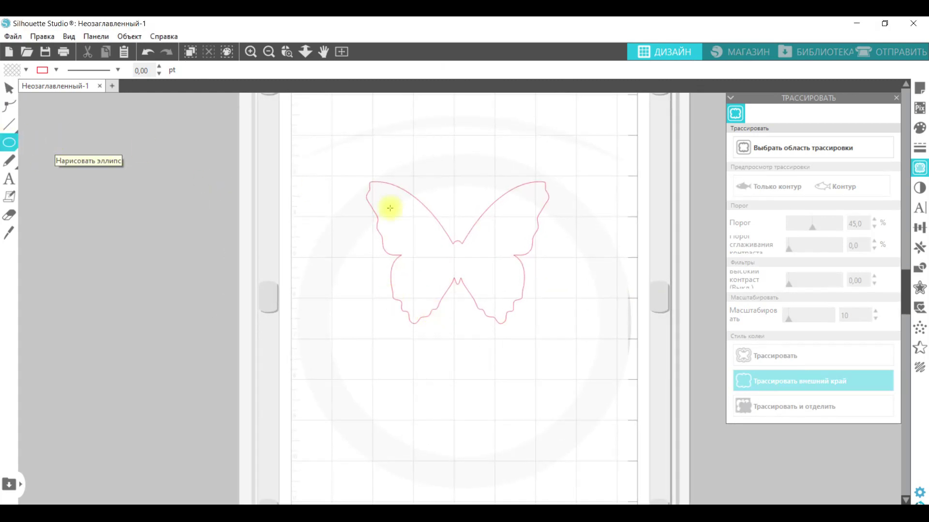
{"action": "left_click_drag", "start_coordinate": [454, 232], "coordinate": [465, 309]}
{"action": "key", "text": "v"}
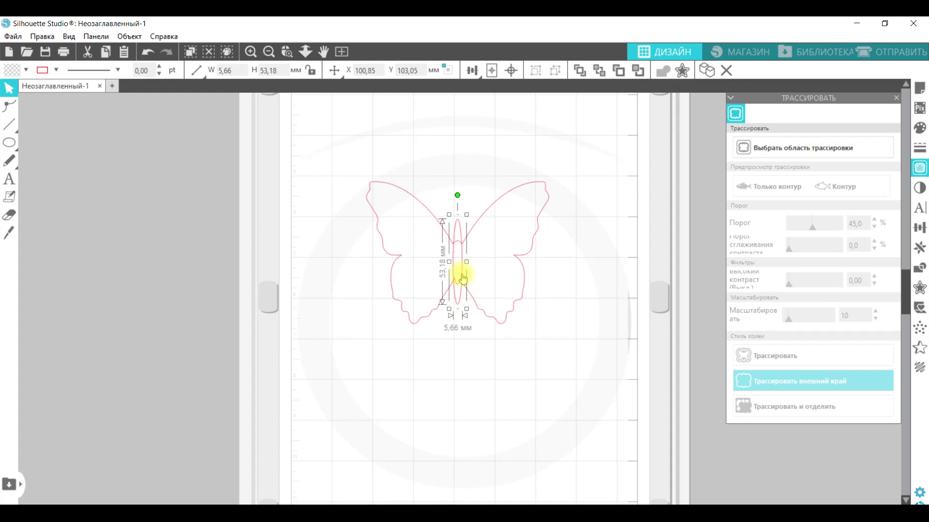
Draw a circle about 14.5 mm across over the upper end of the body ellipse as the head and weld the two shapes.
{"action": "key", "text": "e"}
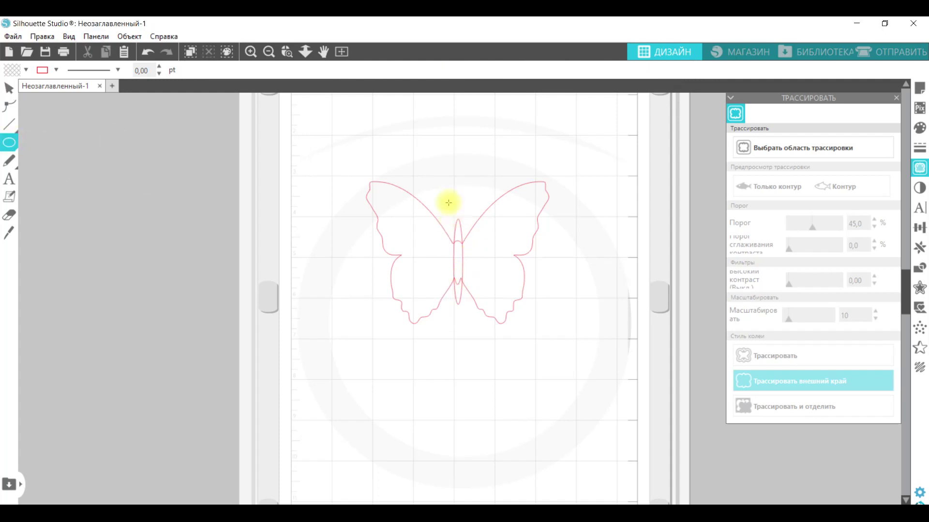
{"action": "left_click_drag", "start_coordinate": [448, 202], "coordinate": [467, 237]}
{"action": "key", "text": "v"}
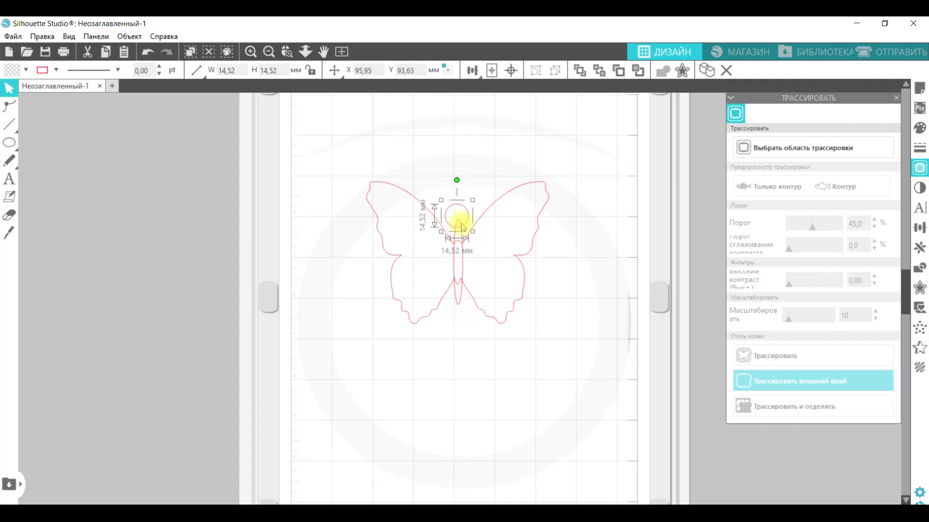
{"action": "left_click", "coordinate": [459, 306], "text": "shift"}
{"action": "left_click", "coordinate": [663, 71]}
Draw a smooth curved line about 17 mm wide and 22 mm high from the head's upper right as an antenna.
{"action": "mouse_move", "coordinate": [9, 124]}
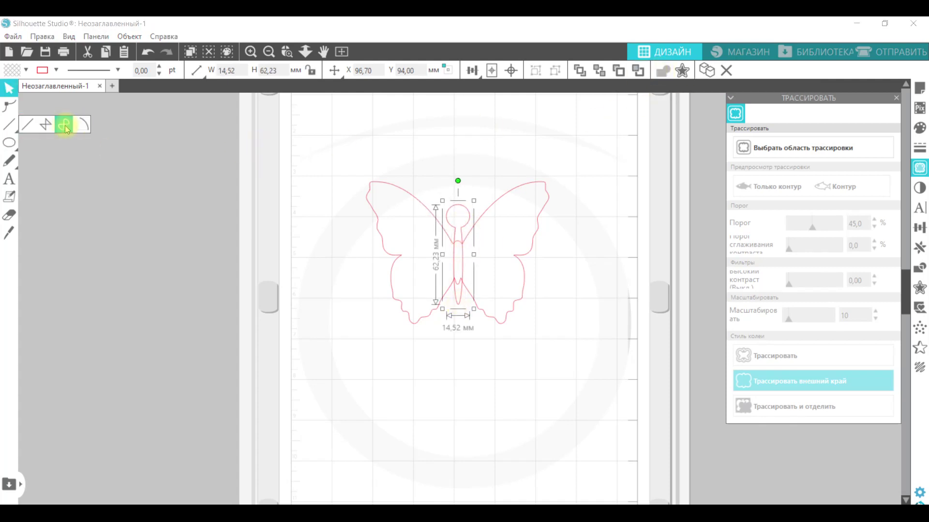
{"action": "left_click", "coordinate": [65, 127]}
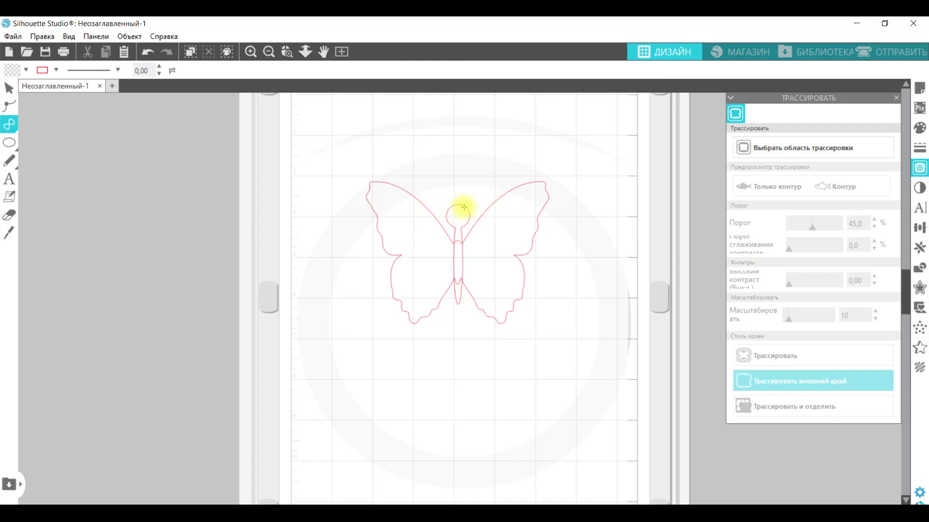
{"action": "left_click", "coordinate": [464, 206]}
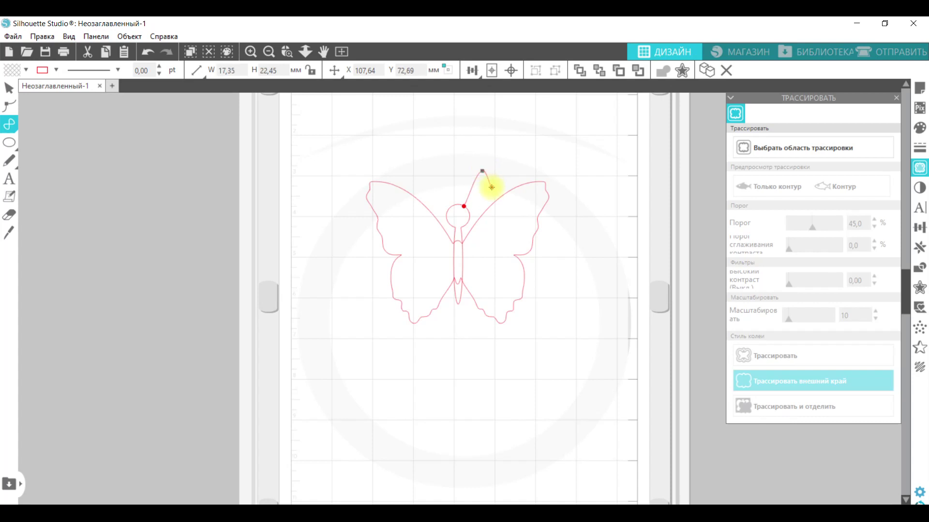
{"action": "key", "text": "v"}
{"action": "left_click", "coordinate": [491, 182]}
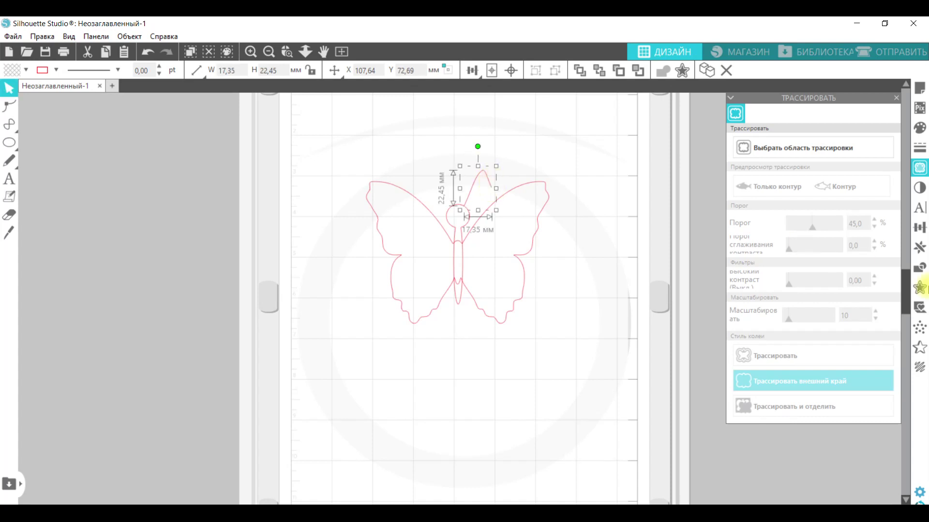
Create a 1 mm outer offset around the antenna line and remove the original line.
{"action": "left_click", "coordinate": [920, 288]}
{"action": "left_click", "coordinate": [758, 128]}
{"action": "type", "text": "1"}
{"action": "key", "text": "Return"}
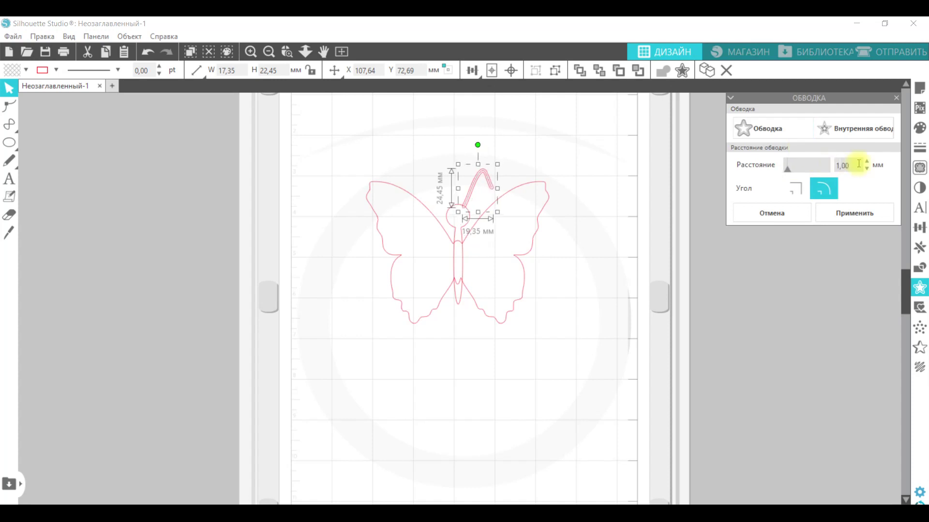
{"action": "left_click", "coordinate": [531, 159]}
{"action": "left_click", "coordinate": [487, 182]}
{"action": "left_click_drag", "start_coordinate": [487, 183], "coordinate": [618, 176]}
{"action": "key", "text": "Escape"}
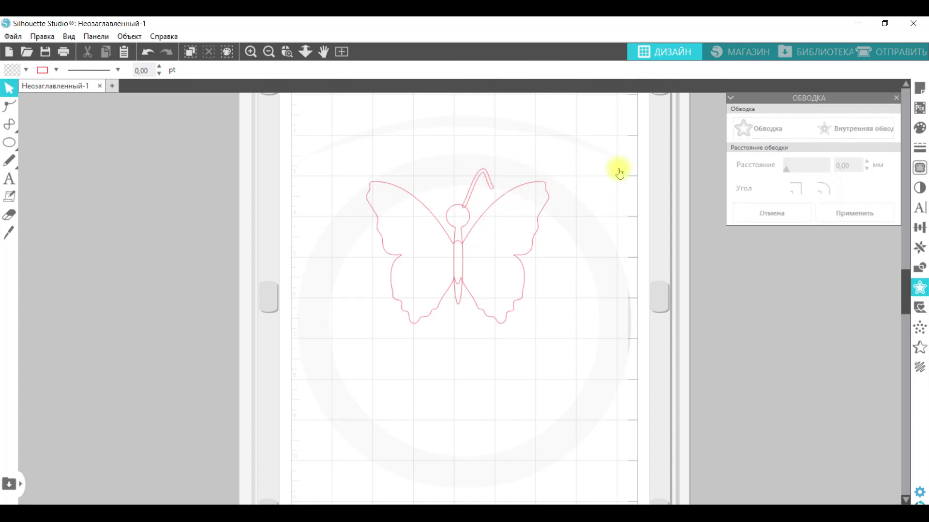
Draw a small circle about 5.7 mm across at the antenna's outer tip and weld it to the antenna.
{"action": "left_click", "coordinate": [9, 143]}
{"action": "left_click_drag", "start_coordinate": [494, 190], "coordinate": [500, 186]}
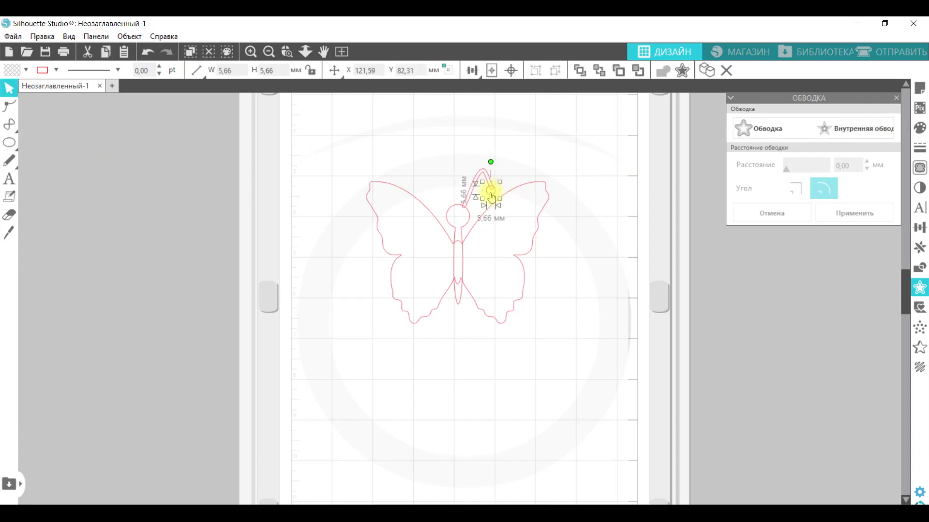
{"action": "left_click", "coordinate": [496, 185], "text": "shift"}
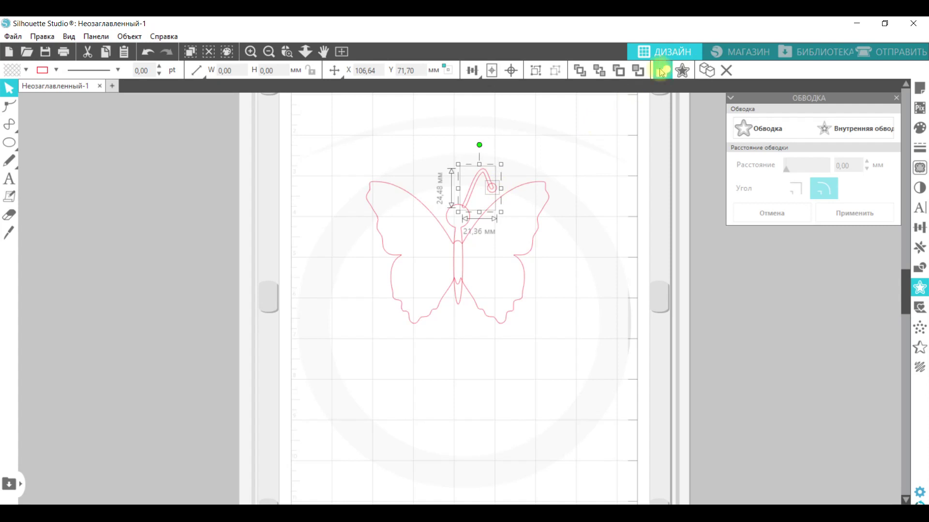
Create a mirrored copy of the antenna and place it against the head's upper left side.
{"action": "left_click", "coordinate": [920, 247]}
{"action": "left_click", "coordinate": [859, 230]}
{"action": "left_click", "coordinate": [444, 173]}
{"action": "left_click_drag", "start_coordinate": [443, 173], "coordinate": [447, 188]}
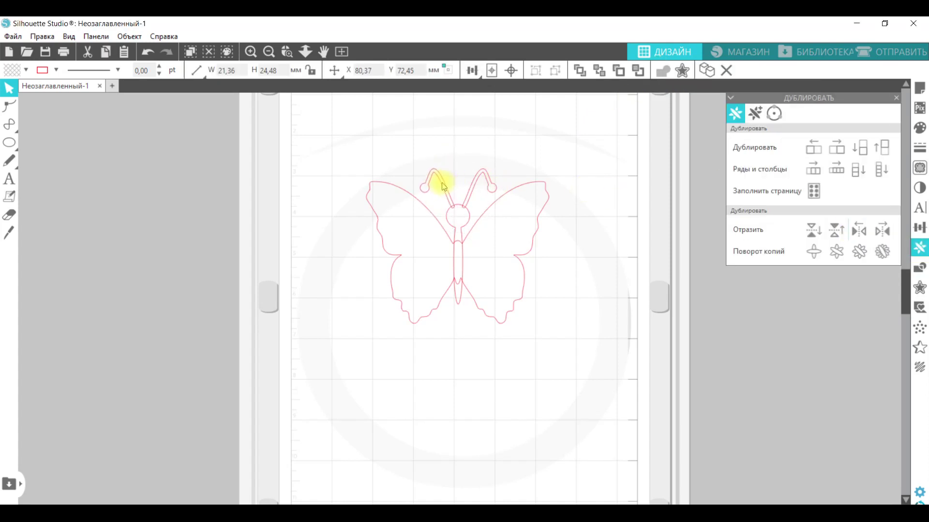
Weld both antennae to the butterfly's head and body.
{"action": "left_click", "coordinate": [469, 218], "text": "shift"}
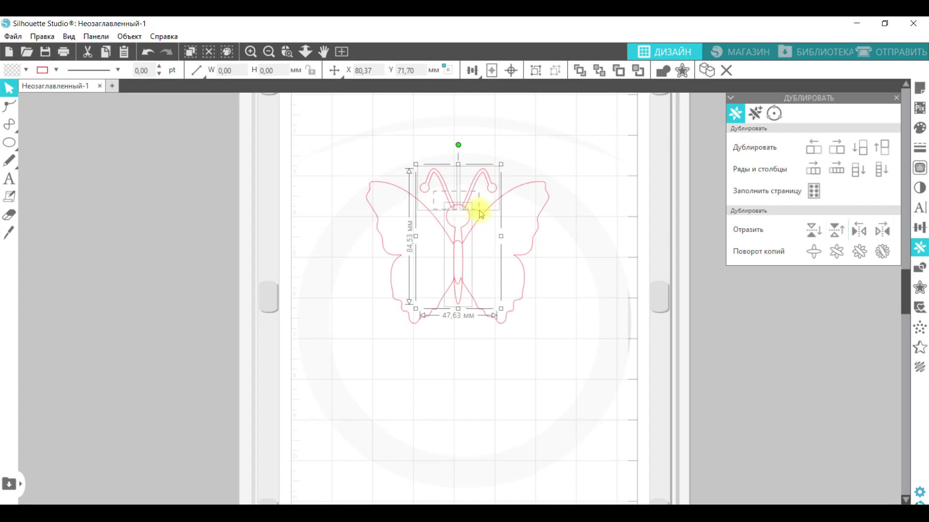
{"action": "left_click", "coordinate": [663, 70]}
{"action": "left_click", "coordinate": [551, 130]}
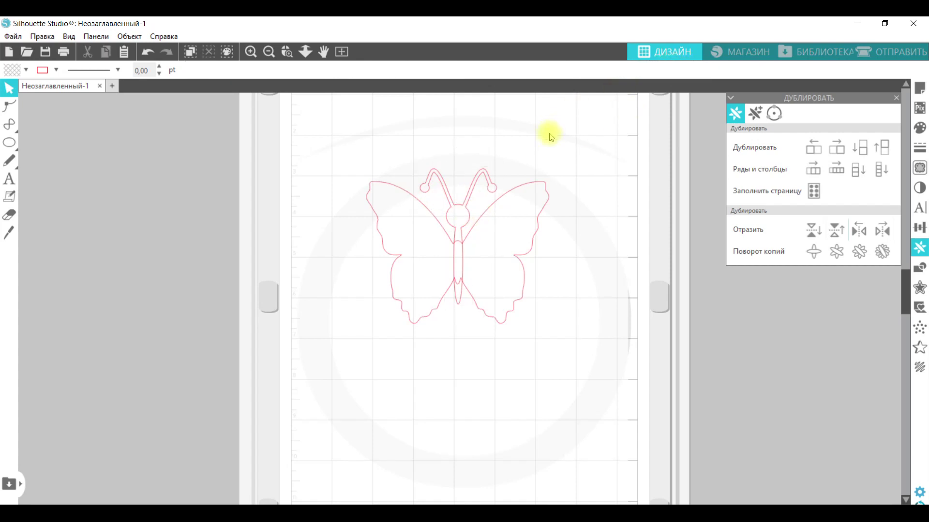
Combine the wing outline and the body with antennae into one compound path.
{"action": "left_click", "coordinate": [518, 263]}
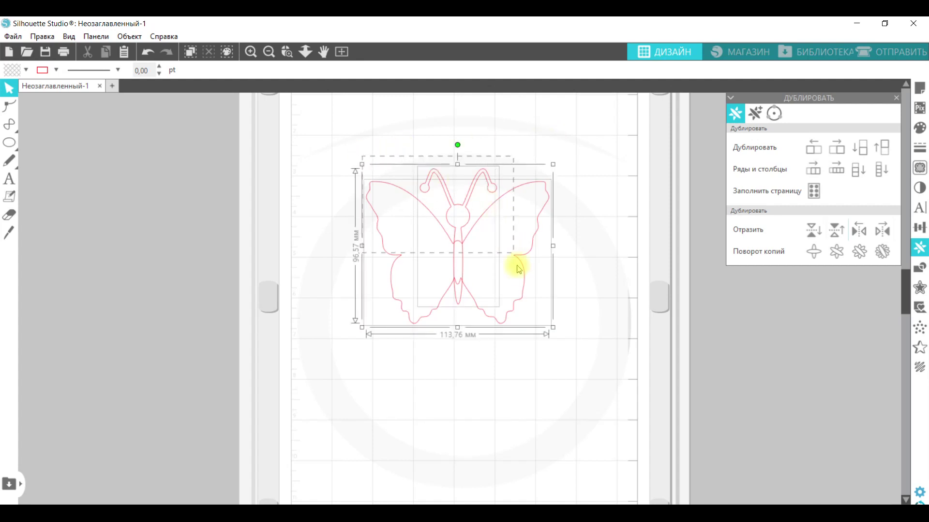
{"action": "right_click", "coordinate": [522, 285]}
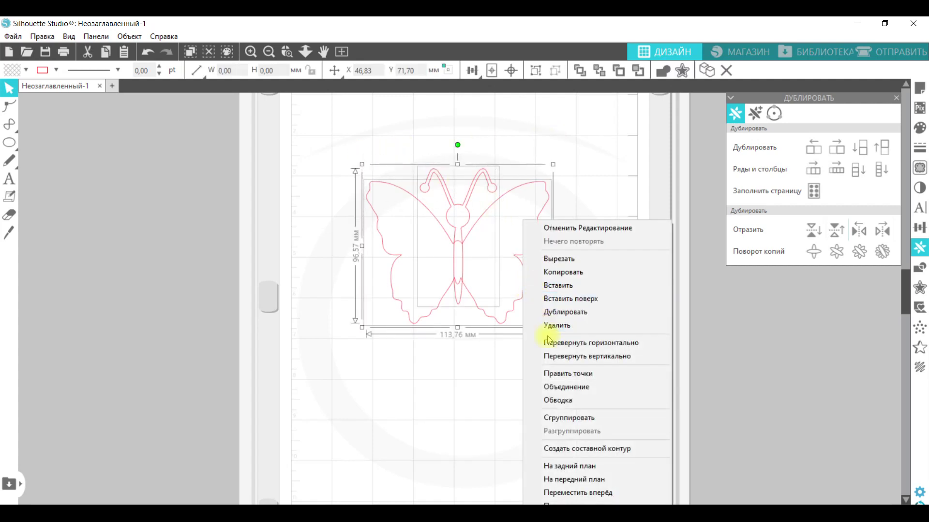
{"action": "left_click", "coordinate": [556, 450]}
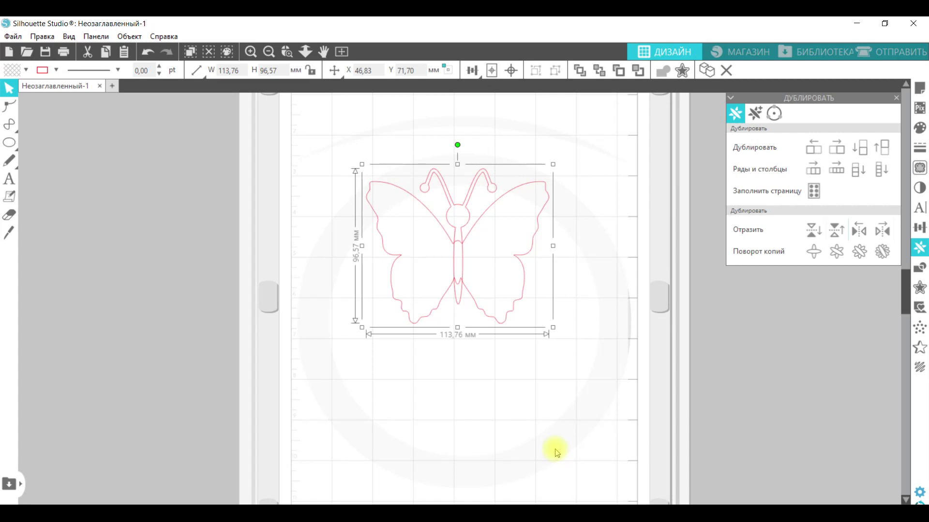
Add a 2 mm internal offset with sharp corners to the compound butterfly.
{"action": "left_click", "coordinate": [919, 287]}
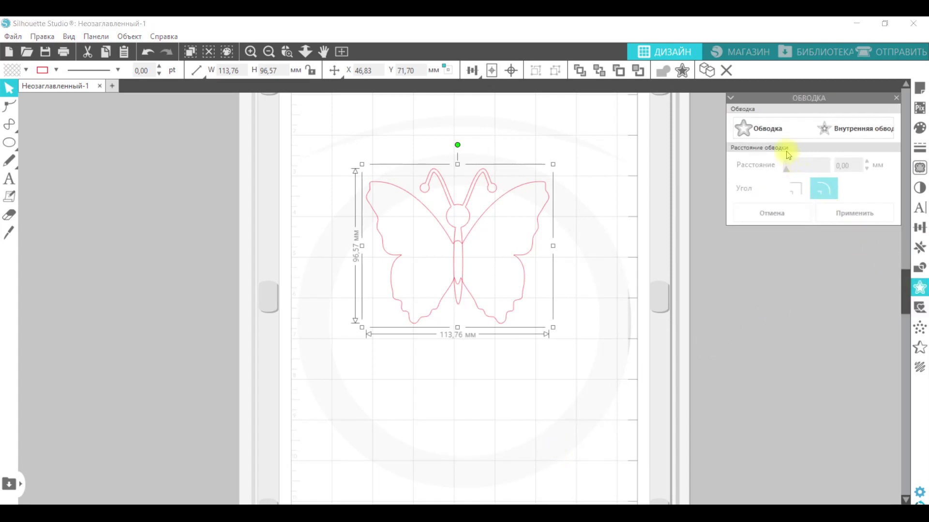
{"action": "left_click", "coordinate": [850, 127]}
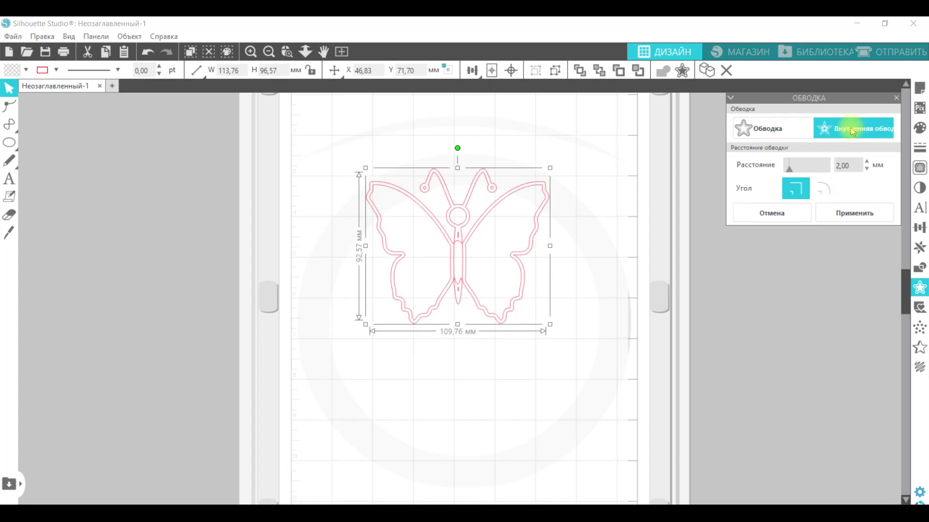
{"action": "left_click", "coordinate": [605, 180]}
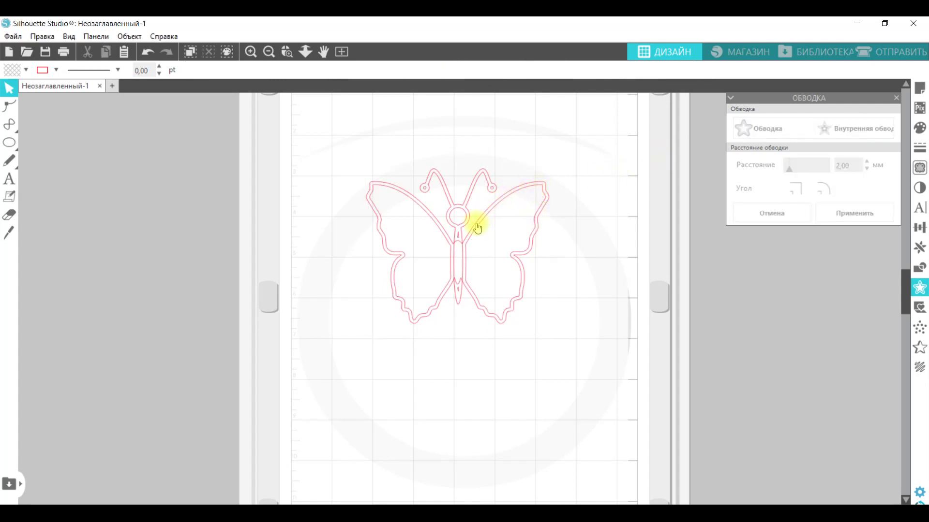
Add successive 2 mm internal offsets inside the right wing's inner outline.
{"action": "left_click", "coordinate": [528, 249]}
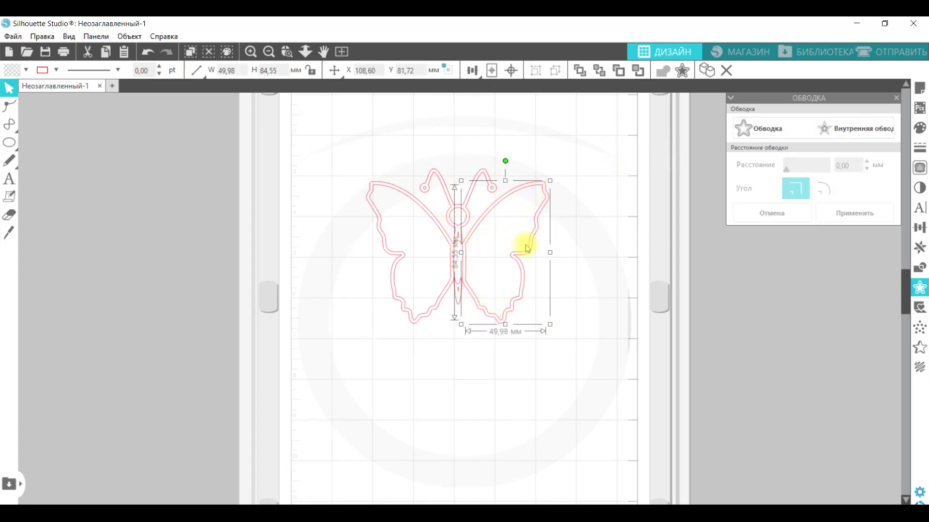
{"action": "left_click", "coordinate": [854, 126]}
{"action": "left_click", "coordinate": [854, 127]}
{"action": "left_click", "coordinate": [854, 127]}
{"action": "left_click", "coordinate": [854, 127]}
{"action": "left_click", "coordinate": [854, 126]}
{"action": "left_click", "coordinate": [854, 127]}
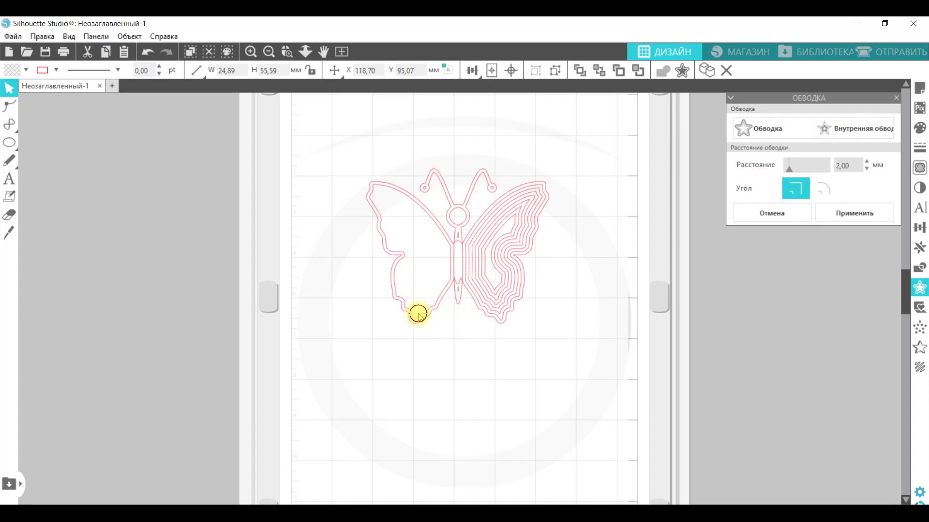
Add successive 2 mm internal offsets inside the left wing's inner outline.
{"action": "left_click", "coordinate": [418, 317]}
{"action": "left_click", "coordinate": [855, 129]}
{"action": "left_click", "coordinate": [854, 129]}
{"action": "left_click", "coordinate": [855, 130]}
{"action": "left_click", "coordinate": [854, 129]}
{"action": "left_click", "coordinate": [855, 130]}
{"action": "left_click", "coordinate": [855, 130]}
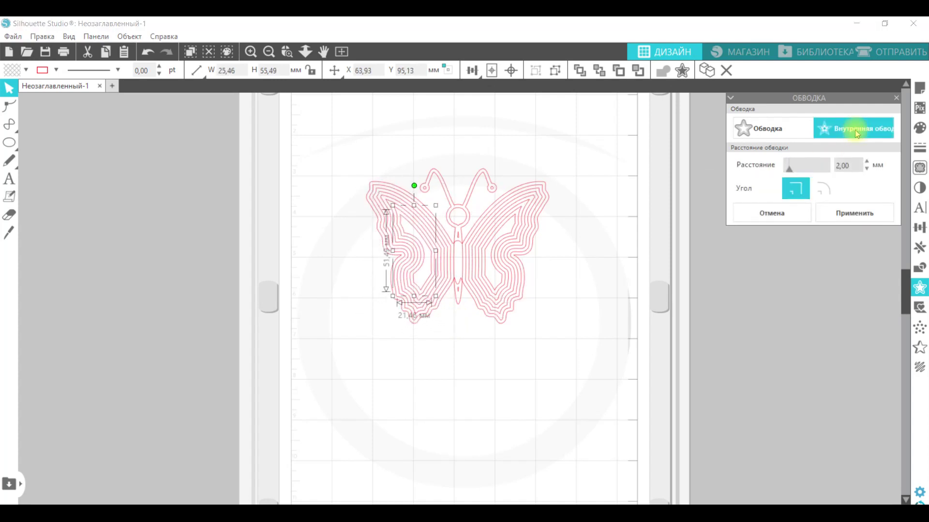
Move the compound butterfly and the outermost pair of offset wing outlines off the mat to its left side.
{"action": "left_click_drag", "start_coordinate": [471, 221], "coordinate": [151, 183]}
{"action": "left_click", "coordinate": [368, 169]}
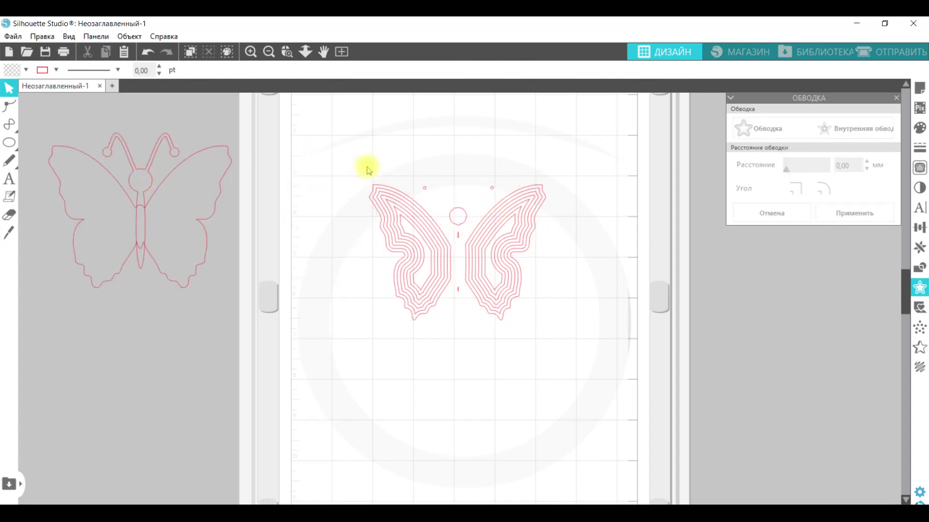
{"action": "left_click", "coordinate": [342, 52]}
{"action": "left_click_drag", "start_coordinate": [431, 311], "coordinate": [97, 370]}
{"action": "left_click", "coordinate": [443, 340]}
{"action": "left_click_drag", "start_coordinate": [486, 313], "coordinate": [160, 369]}
{"action": "left_click", "coordinate": [467, 363]}
Move the second pair of wing outlines to the right of the mat and the third pair to the lower left.
{"action": "left_click_drag", "start_coordinate": [430, 312], "coordinate": [673, 353]}
{"action": "left_click_drag", "start_coordinate": [481, 311], "coordinate": [738, 351]}
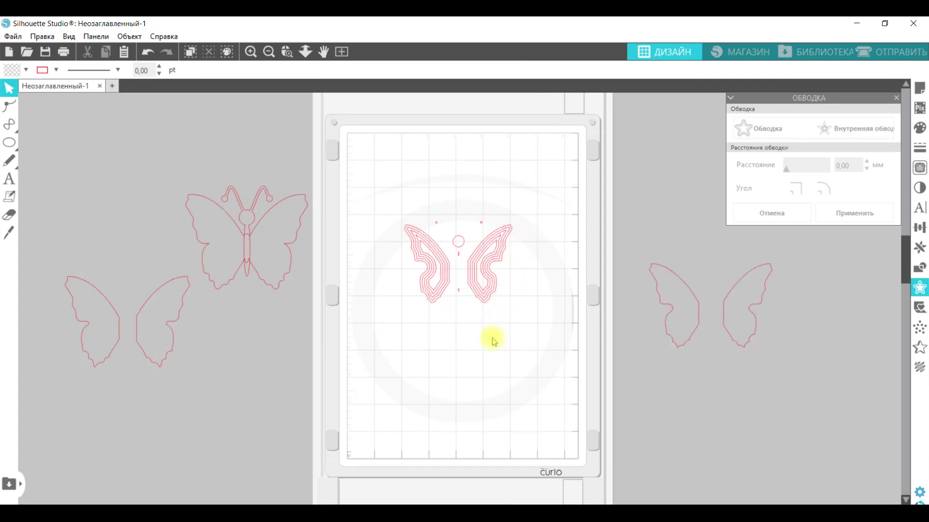
{"action": "left_click_drag", "start_coordinate": [432, 308], "coordinate": [92, 483]}
{"action": "left_click", "coordinate": [487, 311]}
{"action": "left_click_drag", "start_coordinate": [487, 310], "coordinate": [178, 481]}
{"action": "left_click", "coordinate": [435, 304]}
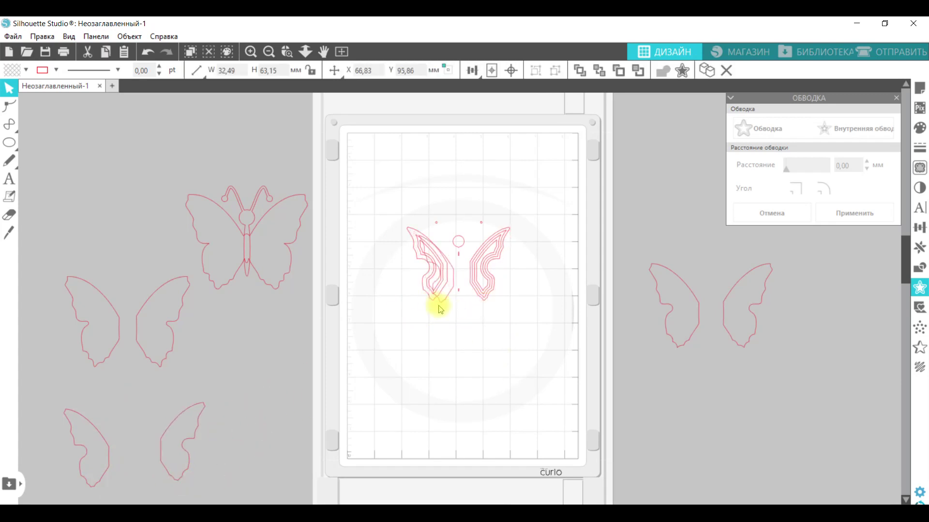
Move the fourth pair of wing outlines to the lower right of the mat and the fifth pair to the upper left.
{"action": "left_click_drag", "start_coordinate": [431, 305], "coordinate": [684, 448]}
{"action": "left_click", "coordinate": [482, 301]}
{"action": "left_click_drag", "start_coordinate": [483, 300], "coordinate": [790, 448]}
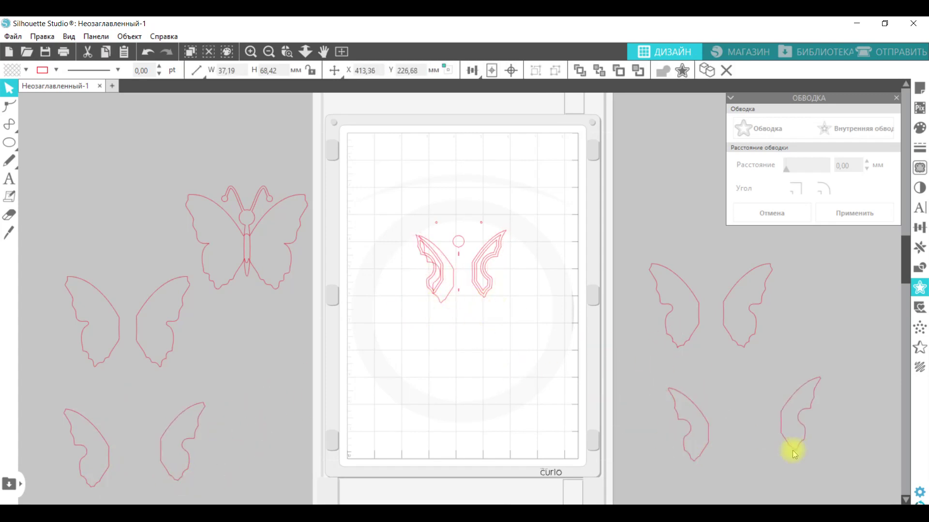
{"action": "left_click_drag", "start_coordinate": [443, 303], "coordinate": [73, 182]}
{"action": "left_click_drag", "start_coordinate": [486, 294], "coordinate": [145, 185]}
Move the sixth pair of wing outlines to the right of the mat and the innermost pair below the butterfly.
{"action": "left_click_drag", "start_coordinate": [441, 306], "coordinate": [646, 220]}
{"action": "left_click", "coordinate": [566, 260]}
{"action": "left_click_drag", "start_coordinate": [484, 300], "coordinate": [844, 299]}
{"action": "left_click_drag", "start_coordinate": [435, 289], "coordinate": [245, 370]}
{"action": "left_click_drag", "start_coordinate": [486, 289], "coordinate": [283, 377]}
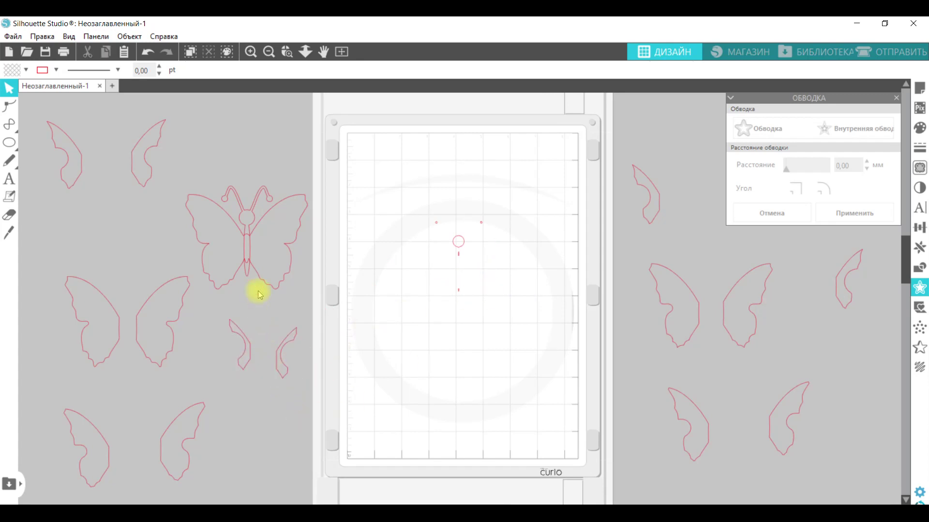
Release the compound path of the butterfly left of the mat.
{"action": "left_click", "coordinate": [266, 259]}
{"action": "right_click", "coordinate": [265, 259]}
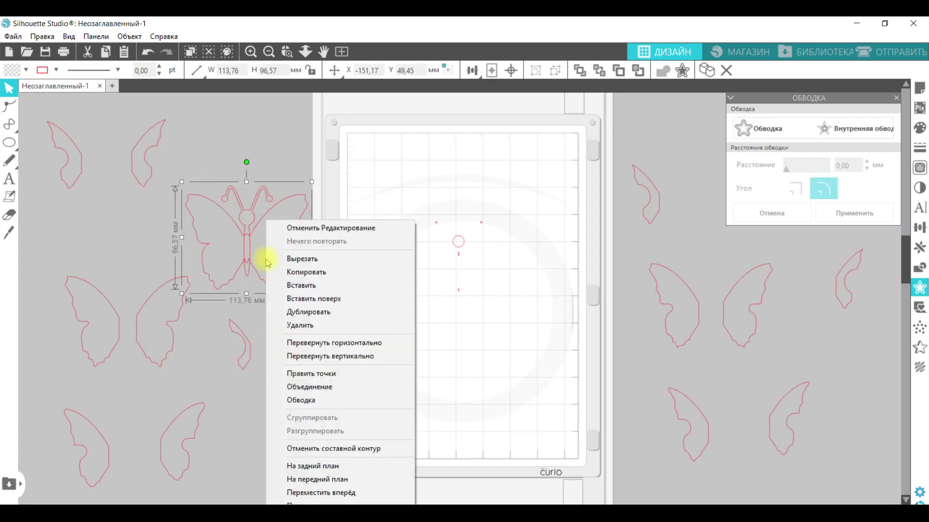
{"action": "left_click", "coordinate": [333, 449]}
Move the butterfly's body and wing outline to the mat's upper edge and delete the small leftover inner outlines.
{"action": "left_click", "coordinate": [269, 131]}
{"action": "left_click_drag", "start_coordinate": [253, 212], "coordinate": [400, 135]}
{"action": "left_click_drag", "start_coordinate": [299, 223], "coordinate": [532, 128]}
{"action": "left_click_drag", "start_coordinate": [421, 206], "coordinate": [496, 315]}
{"action": "key", "text": "Delete"}
Spread out the wing outlines left of the mat and add an 8 mm outer offset with rounded corners to all of them.
{"action": "left_click_drag", "start_coordinate": [172, 319], "coordinate": [240, 224]}
{"action": "left_click_drag", "start_coordinate": [235, 334], "coordinate": [196, 319]}
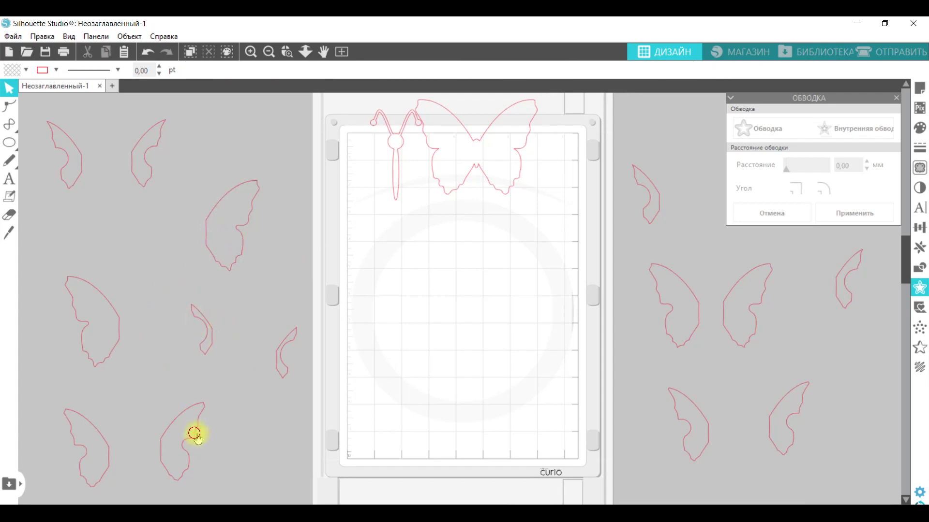
{"action": "left_click_drag", "start_coordinate": [24, 104], "coordinate": [317, 375]}
{"action": "left_click", "coordinate": [342, 52]}
{"action": "left_click", "coordinate": [769, 131]}
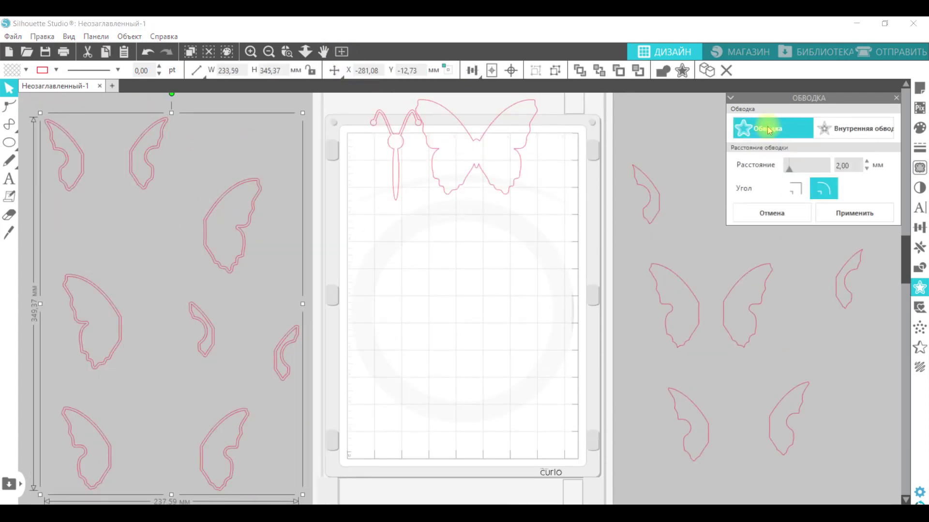
{"action": "left_click", "coordinate": [854, 167]}
{"action": "type", "text": "8"}
{"action": "key", "text": "Return"}
Spread out the wing outlines right of the mat and add an 8 mm outer offset with rounded corners to all of them.
{"action": "left_click_drag", "start_coordinate": [692, 323], "coordinate": [663, 328]}
{"action": "left_click", "coordinate": [814, 306]}
{"action": "left_click_drag", "start_coordinate": [836, 296], "coordinate": [854, 331]}
{"action": "left_click", "coordinate": [812, 334]}
{"action": "left_click_drag", "start_coordinate": [616, 130], "coordinate": [881, 450]}
{"action": "left_click", "coordinate": [760, 128]}
{"action": "left_click", "coordinate": [845, 164]}
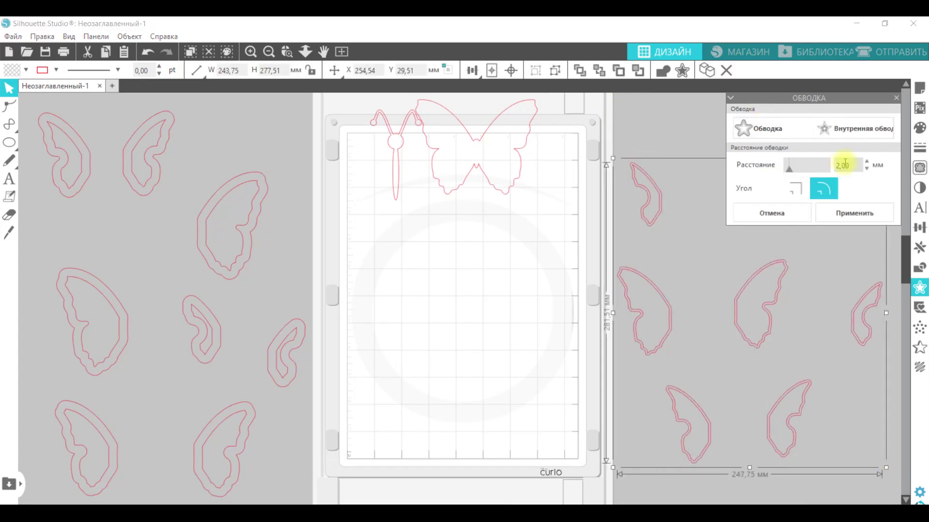
{"action": "key", "text": "Return"}
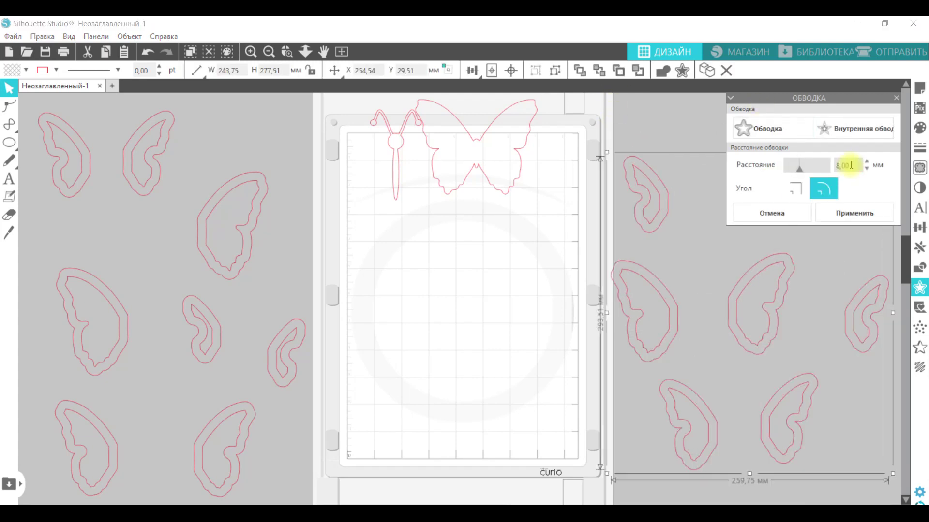
Move the butterfly's full wing outline from the mat to the area above its upper right.
{"action": "left_click_drag", "start_coordinate": [485, 175], "coordinate": [702, 155]}
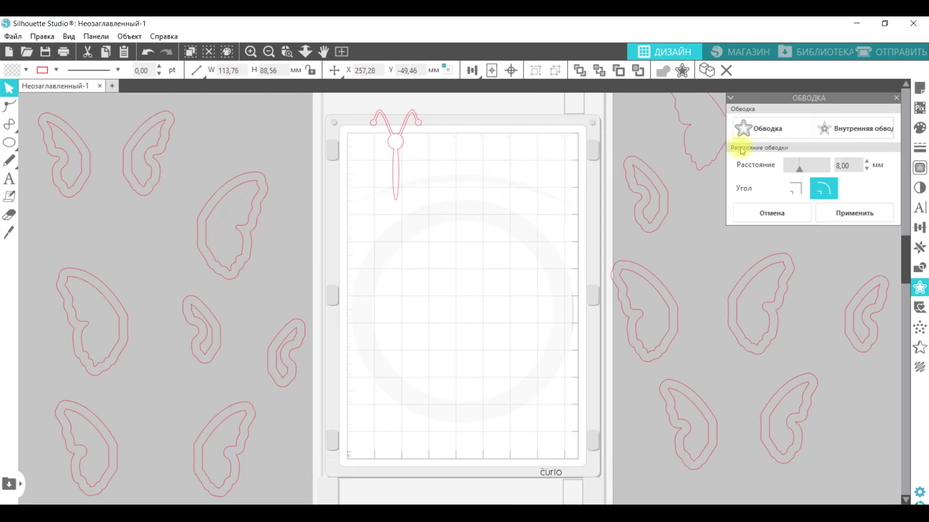
Move the butterfly's body with antennae fully onto the mat and add a 2 mm outer offset around it.
{"action": "left_click", "coordinate": [433, 179]}
{"action": "left_click_drag", "start_coordinate": [394, 185], "coordinate": [396, 220]}
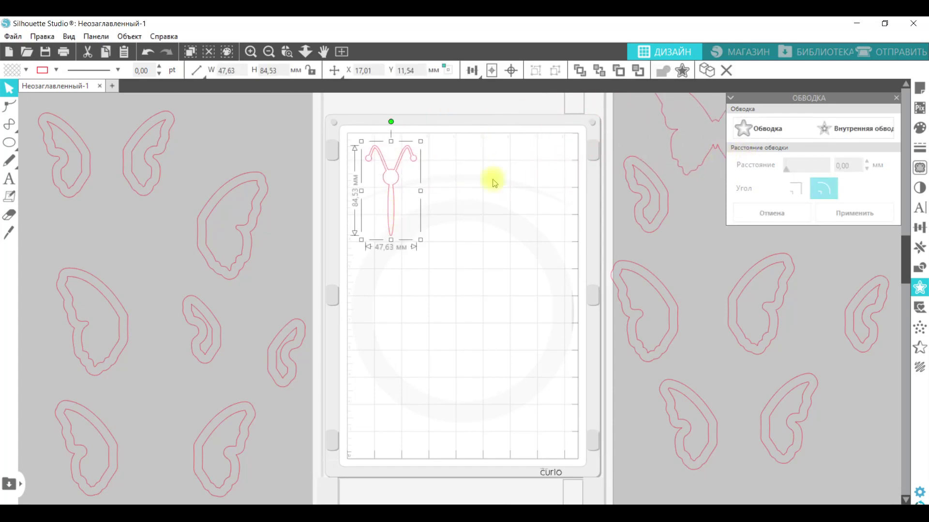
{"action": "left_click", "coordinate": [767, 128]}
{"action": "left_click", "coordinate": [495, 226]}
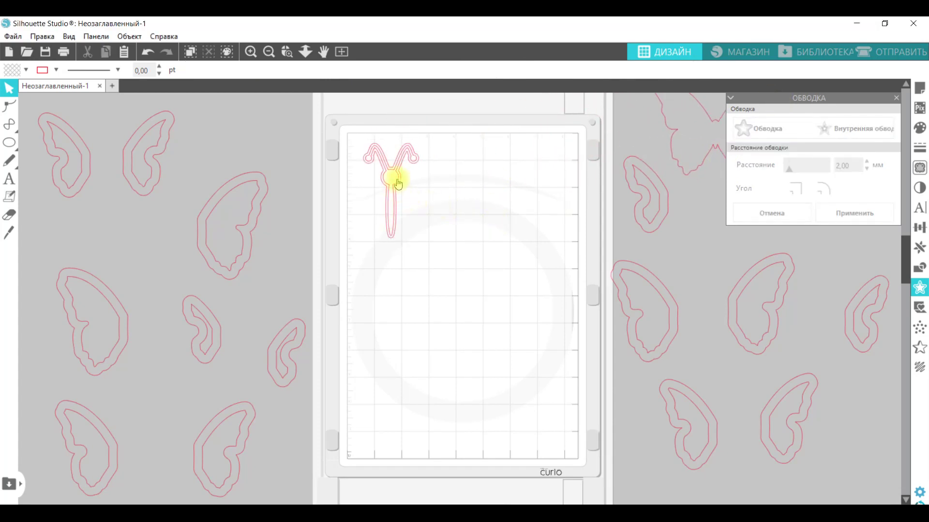
Separate the body's two outlines, placing the outer offset among the wings left of the mat and the original among those on the right.
{"action": "left_click_drag", "start_coordinate": [397, 187], "coordinate": [480, 204]}
{"action": "left_click_drag", "start_coordinate": [408, 215], "coordinate": [161, 279]}
{"action": "left_click", "coordinate": [483, 213]}
{"action": "left_click_drag", "start_coordinate": [484, 213], "coordinate": [689, 254]}
{"action": "left_click", "coordinate": [697, 271]}
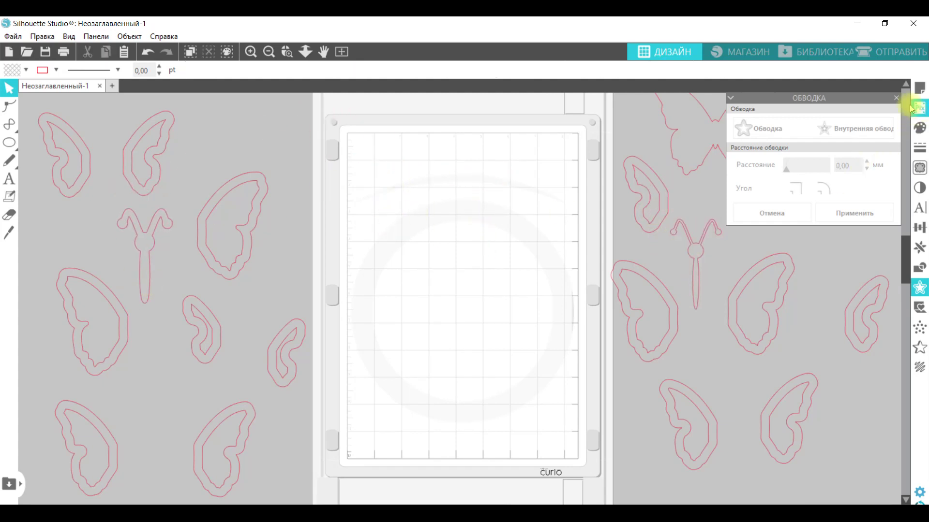
Show the cut border and arrange the two largest and two smallest offset wings from left of the mat inside its upper part.
{"action": "left_click", "coordinate": [919, 89]}
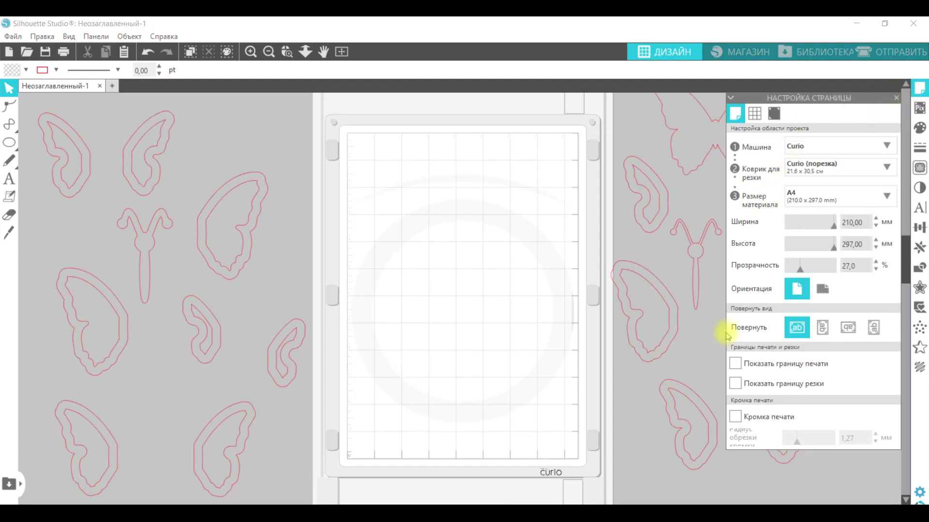
{"action": "left_click", "coordinate": [735, 383]}
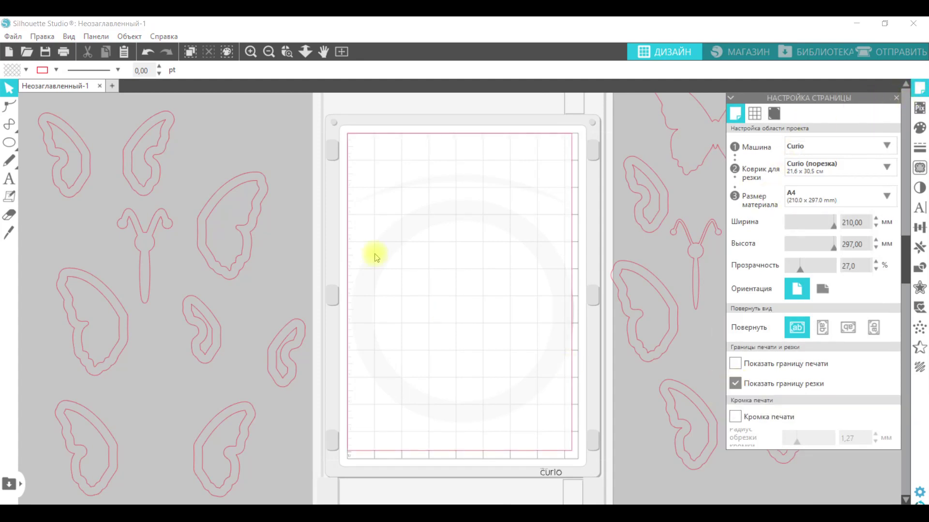
{"action": "left_click", "coordinate": [236, 180]}
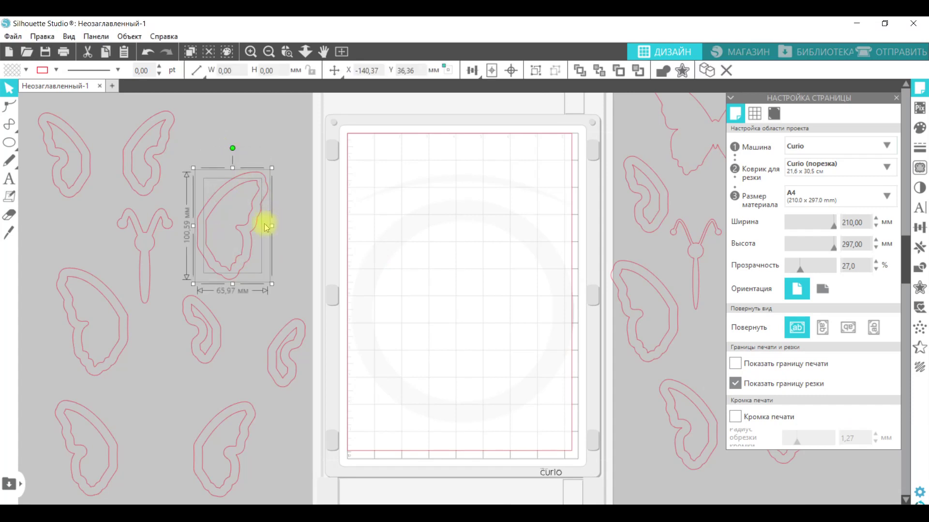
{"action": "left_click_drag", "start_coordinate": [254, 228], "coordinate": [414, 191]}
{"action": "left_click_drag", "start_coordinate": [100, 301], "coordinate": [543, 179]}
{"action": "left_click_drag", "start_coordinate": [210, 312], "coordinate": [496, 186]}
{"action": "left_click", "coordinate": [304, 340]}
{"action": "left_click_drag", "start_coordinate": [312, 351], "coordinate": [439, 211]}
Move the two upper wings and the lower right wing of the group left of the mat into the mat's middle area.
{"action": "left_click", "coordinate": [182, 140]}
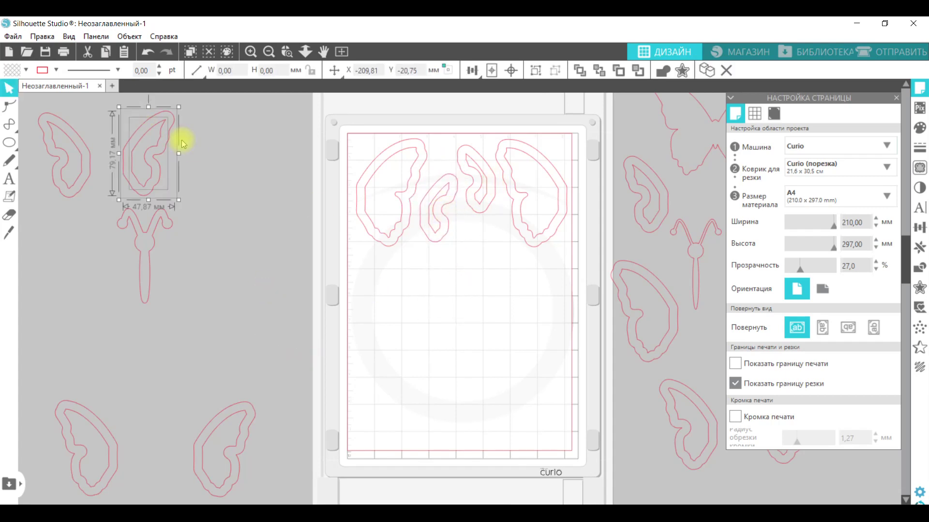
{"action": "left_click_drag", "start_coordinate": [166, 141], "coordinate": [431, 272]}
{"action": "double_click", "coordinate": [83, 143]}
{"action": "left_click_drag", "start_coordinate": [84, 143], "coordinate": [405, 297]}
{"action": "left_click_drag", "start_coordinate": [256, 435], "coordinate": [541, 311]}
Move the last wing and the offset body from left of the mat inside the cut border, rotating the wing to fit the gap below.
{"action": "left_click_drag", "start_coordinate": [60, 404], "coordinate": [444, 371]}
{"action": "left_click_drag", "start_coordinate": [144, 279], "coordinate": [424, 315]}
{"action": "left_click_drag", "start_coordinate": [450, 361], "coordinate": [462, 374]}
{"action": "left_click_drag", "start_coordinate": [389, 396], "coordinate": [508, 355]}
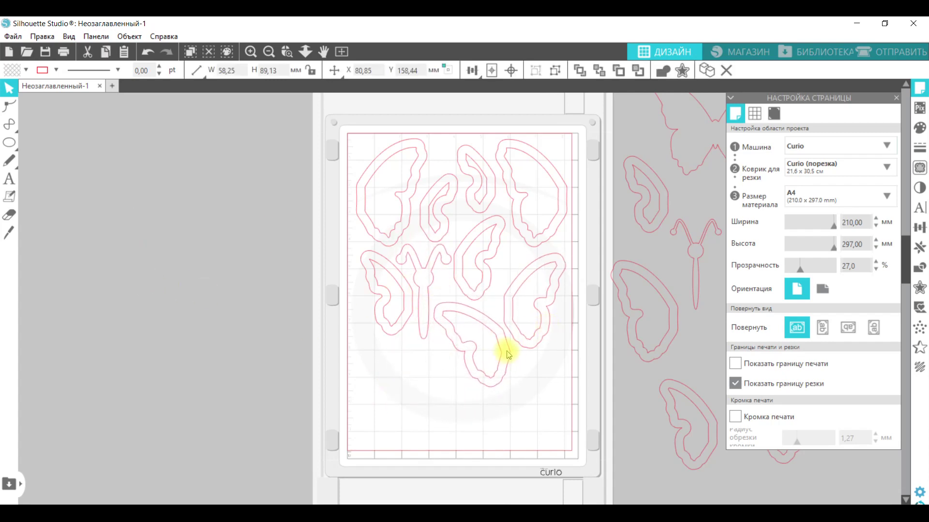
{"action": "left_click", "coordinate": [489, 283]}
{"action": "left_click", "coordinate": [261, 267]}
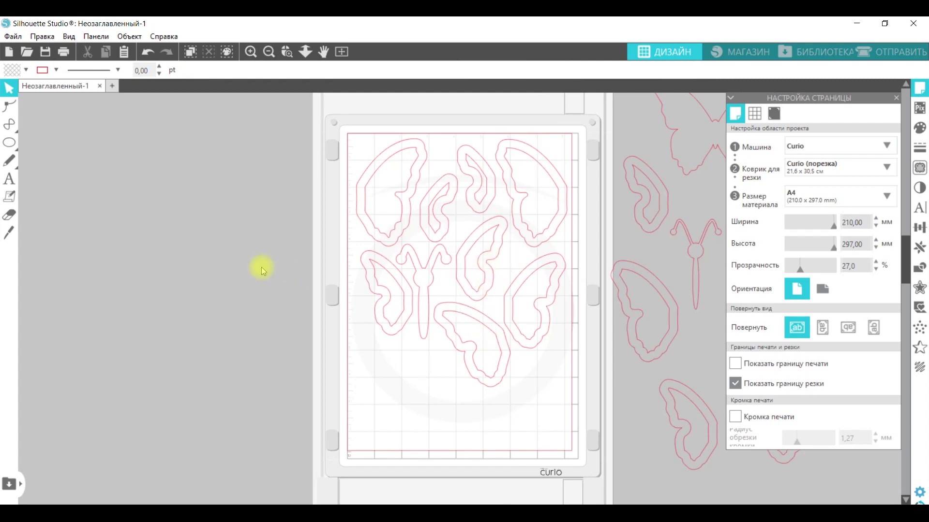
Send the arranged wings and body to the Curio for cutting.
{"action": "left_click", "coordinate": [897, 54]}
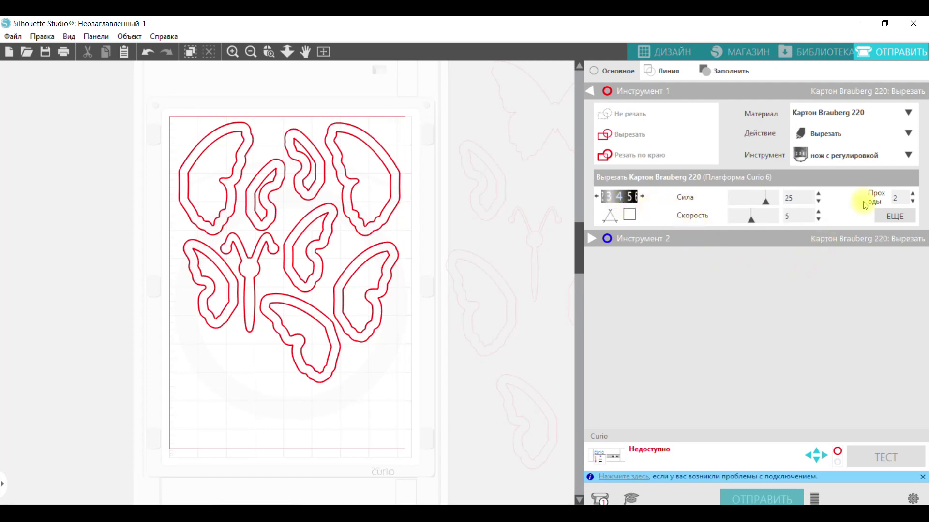
{"action": "left_click", "coordinate": [759, 501]}
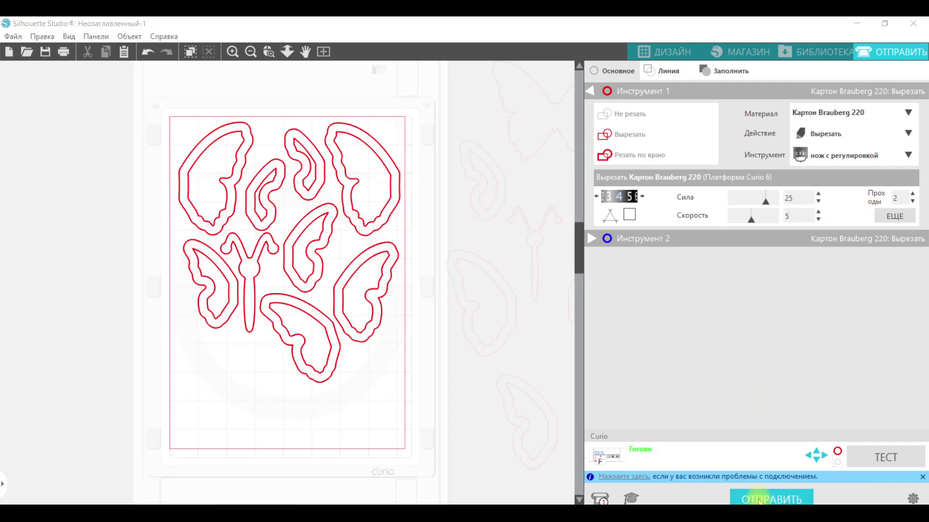
{"action": "left_click", "coordinate": [760, 501]}
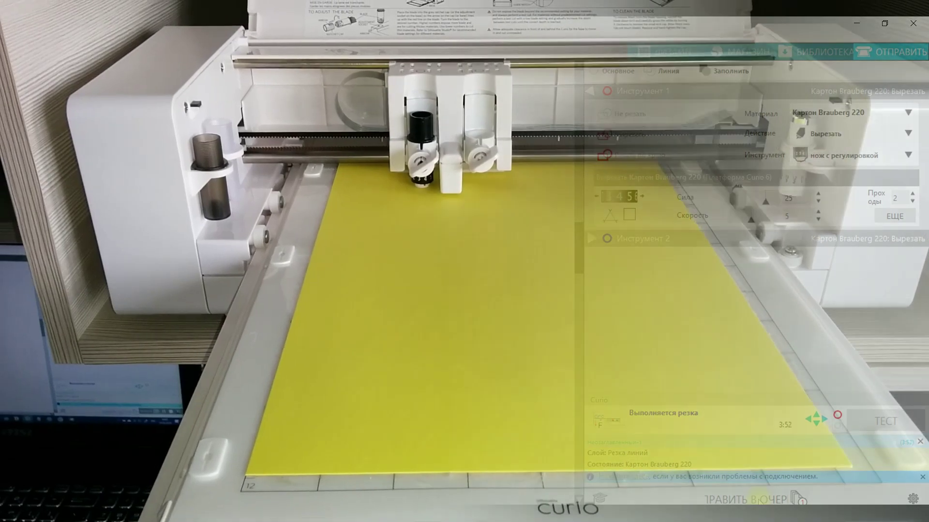